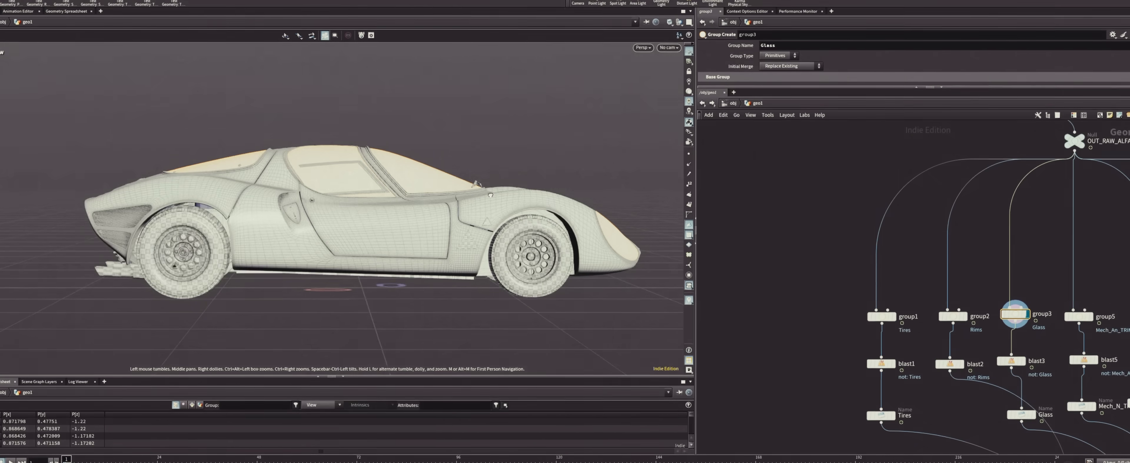
- Orbit the car to a front three-quarter view and pan the network to reveal more part nodes
drag(307, 219, 378, 223)
middle_drag(874, 262, 916, 301)
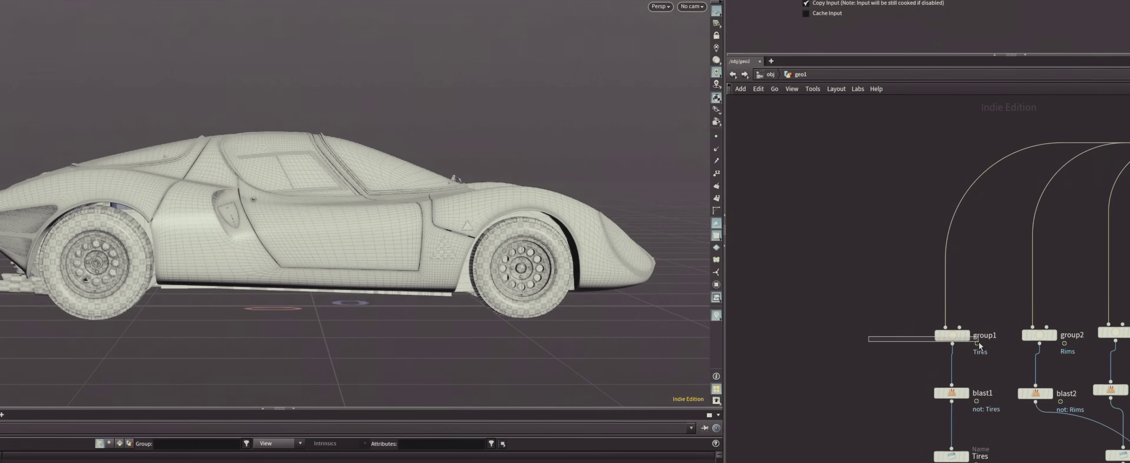
- Inspect the Tires, Rims and Glass groups on the car from a front three-quarter view
click(965, 336)
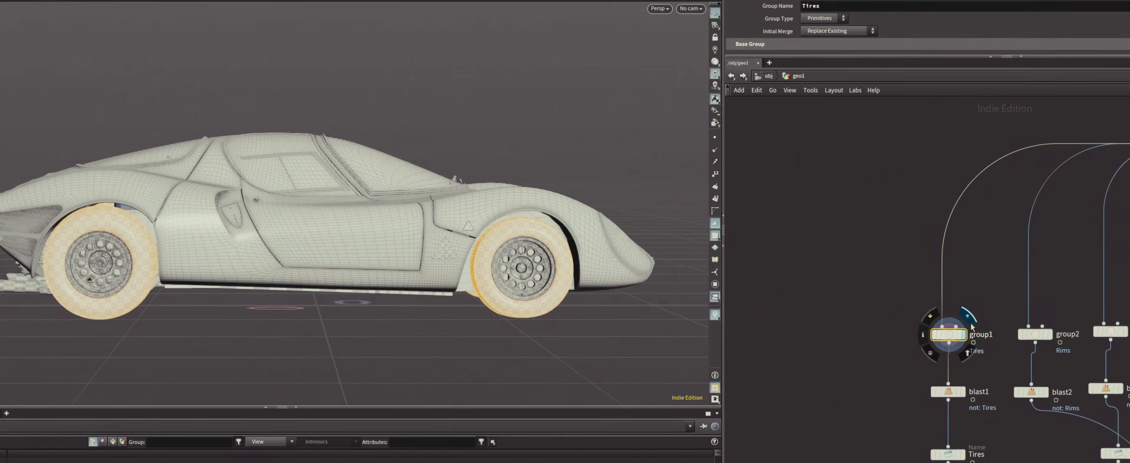
click(1053, 335)
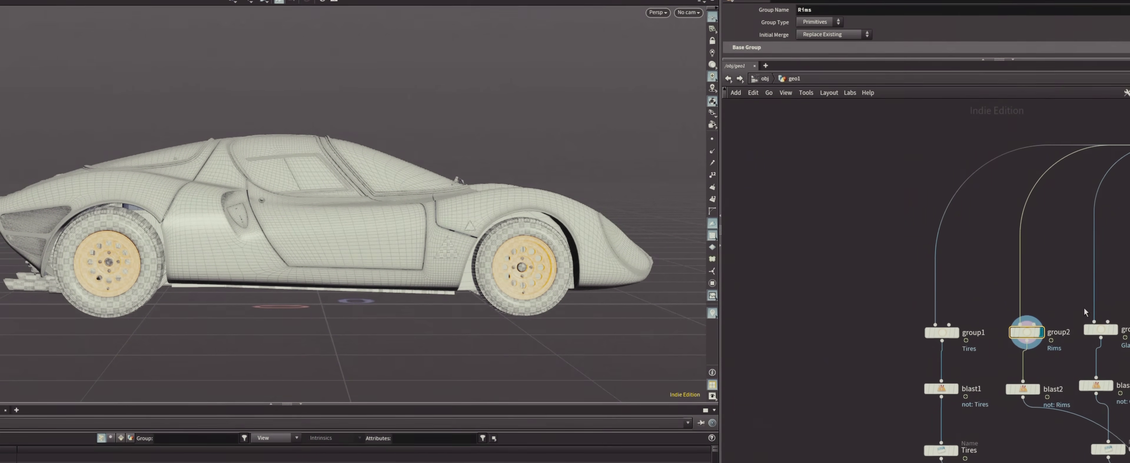
click(1101, 330)
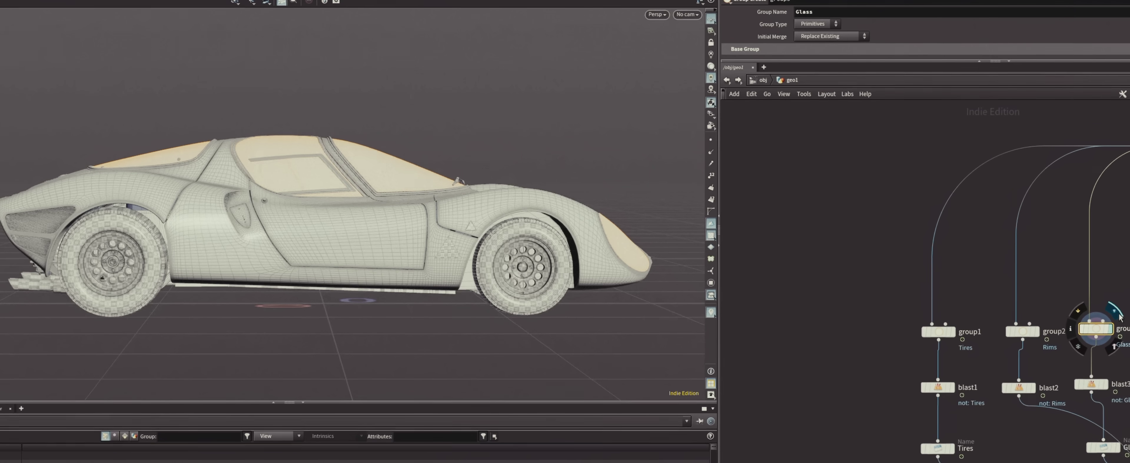
scroll(351, 210, down, 5)
scroll(351, 210, up, 5)
drag(316, 219, 368, 223)
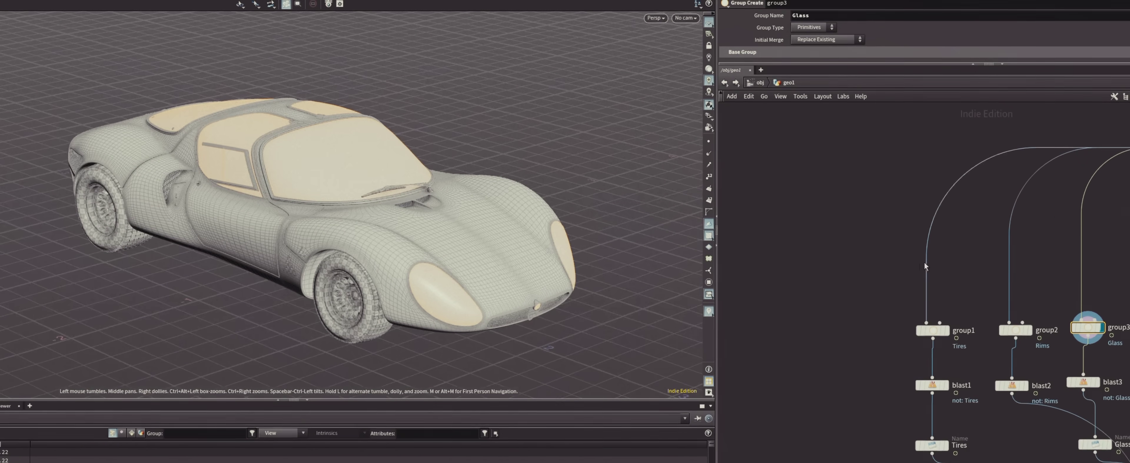
scroll(924, 262, down, 5)
- Display the Mesh group, then the Shell group highlighted on the car body
middle_drag(1017, 275, 967, 330)
click(992, 173)
click(1001, 183)
click(1094, 193)
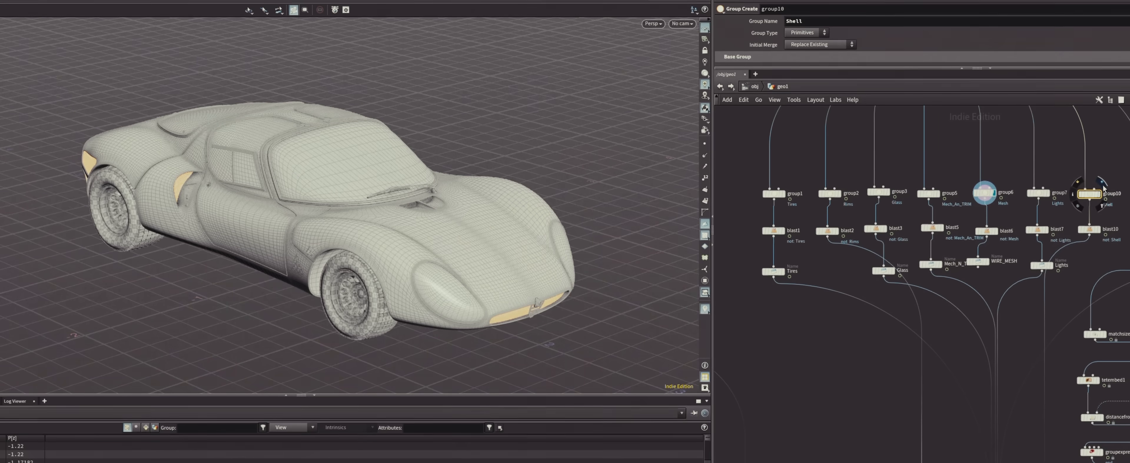
click(1103, 183)
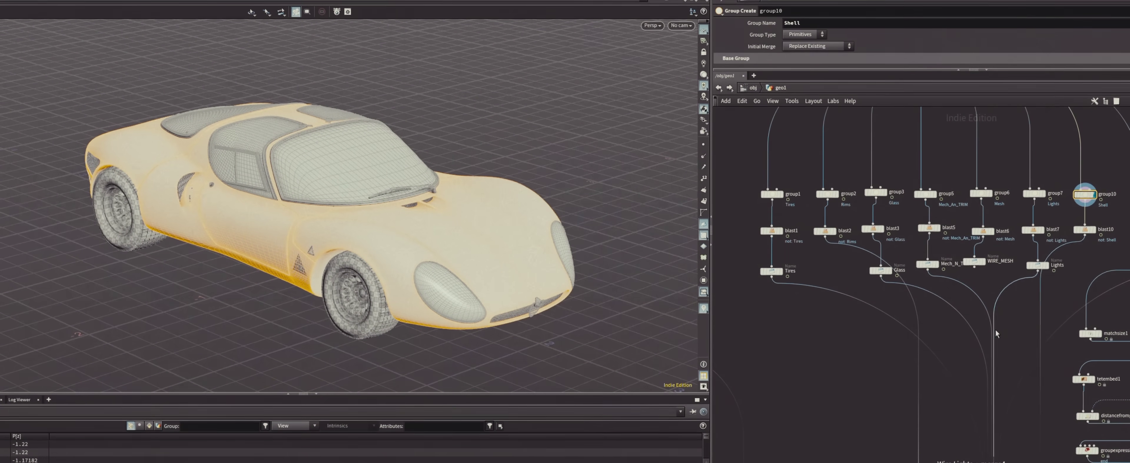
scroll(983, 329, down, 2)
middle_drag(1007, 342, 990, 232)
scroll(991, 232, up, 3)
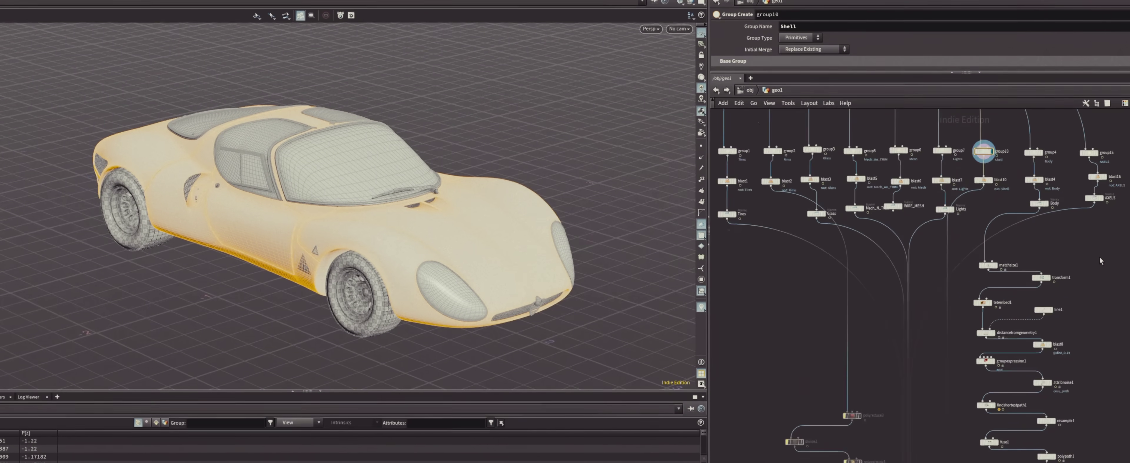
scroll(1099, 256, up, 2)
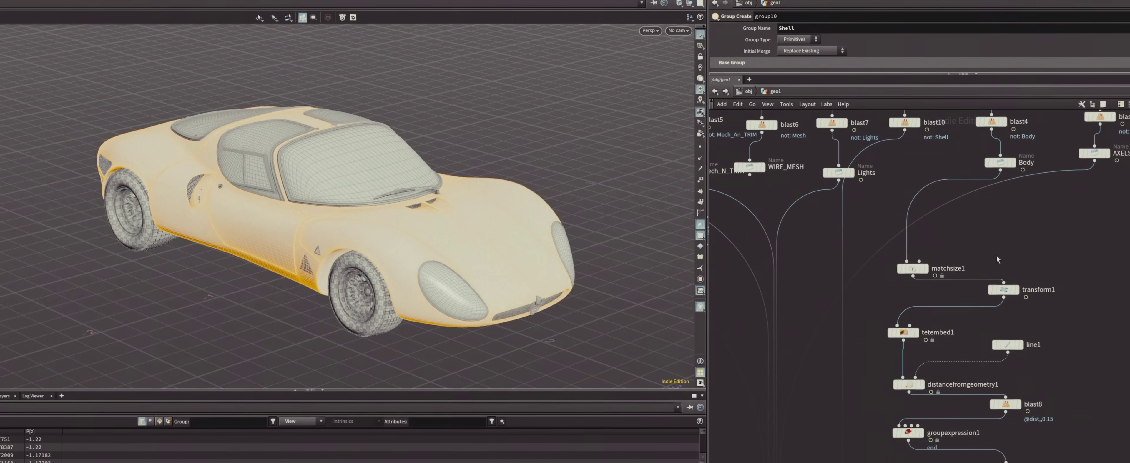
- Display the transform1 open body and the blast8 triangulated body, checking distancefromgeometry settings
click(1017, 290)
click(1015, 290)
middle_drag(1067, 334, 1088, 165)
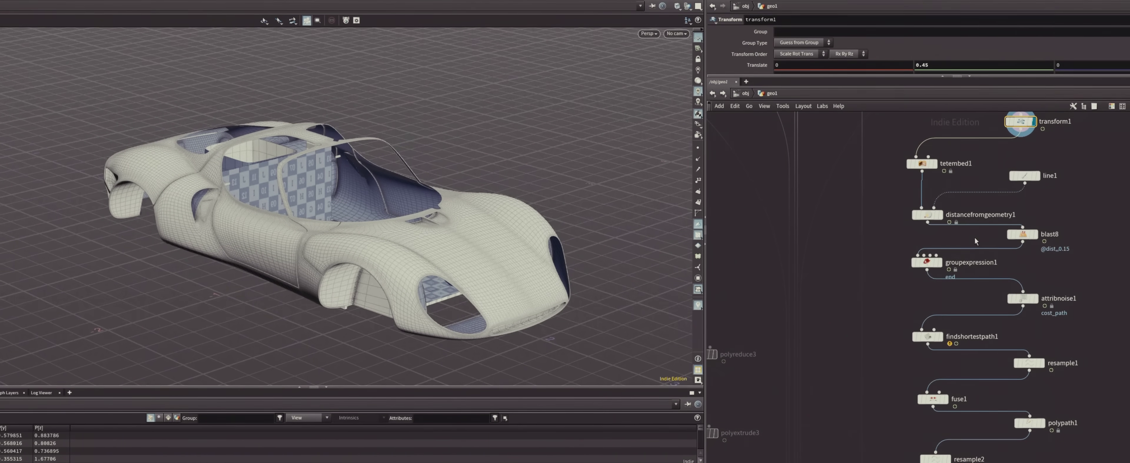
click(1024, 235)
click(1036, 218)
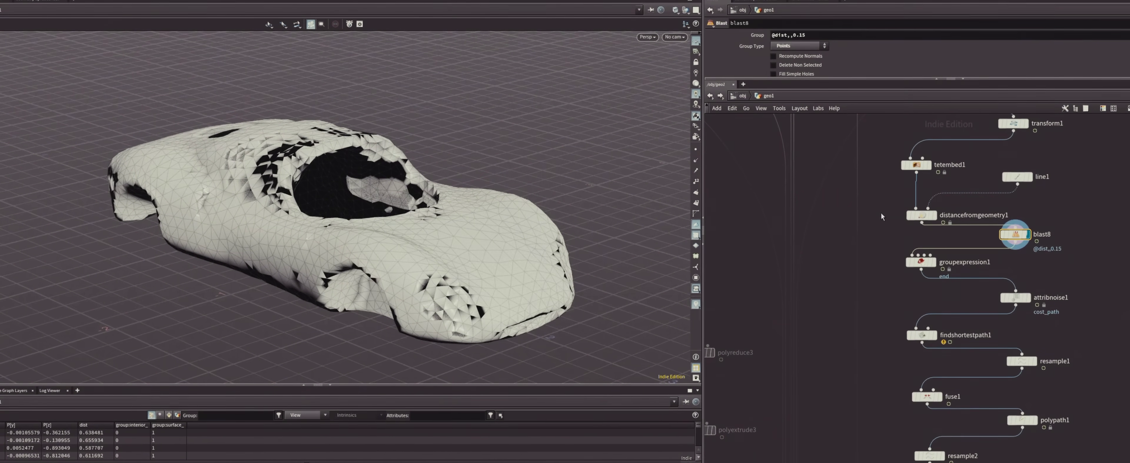
click(921, 215)
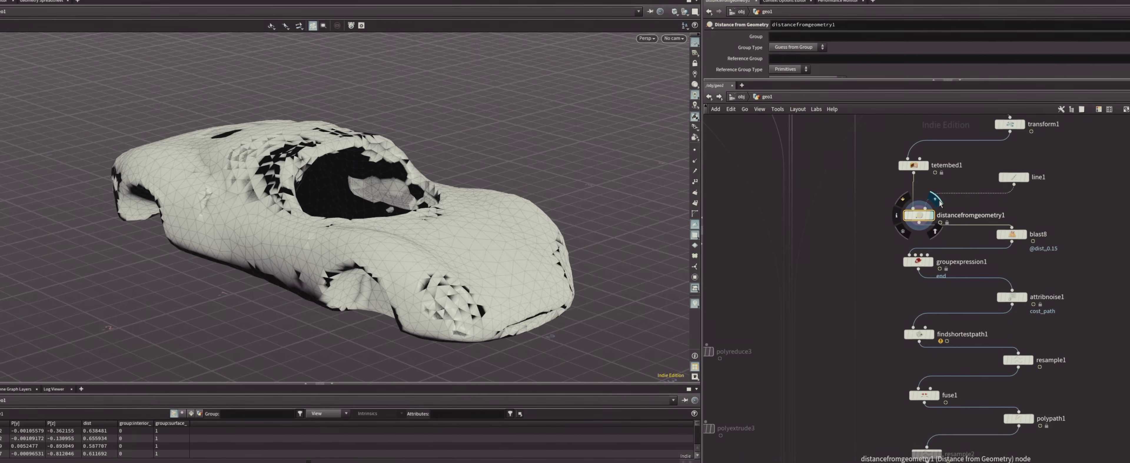
click(1010, 236)
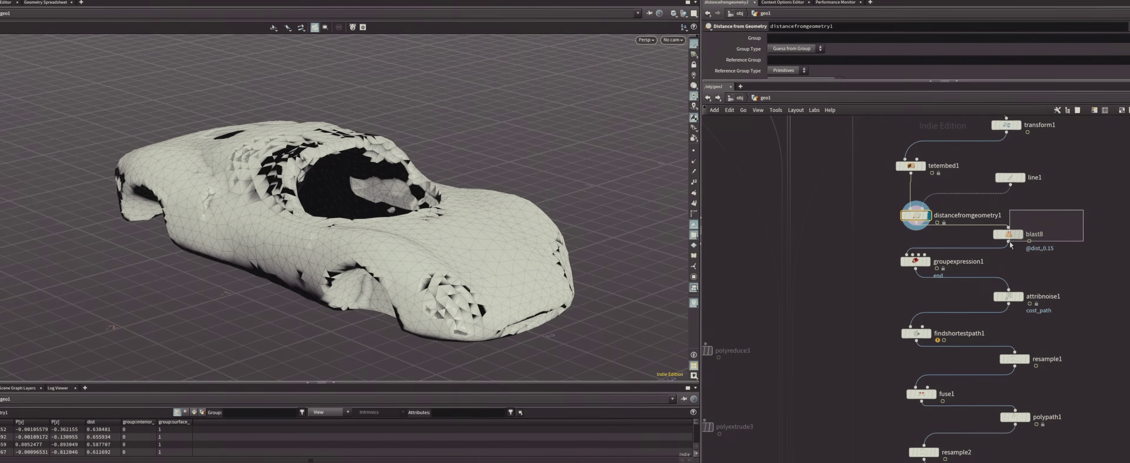
click(1025, 222)
- Display groupexpression1, attribnoise1 and the findshortestpath1 wireframe curves in turn
drag(878, 246, 921, 273)
click(932, 252)
click(1004, 296)
click(1013, 281)
click(918, 331)
click(924, 315)
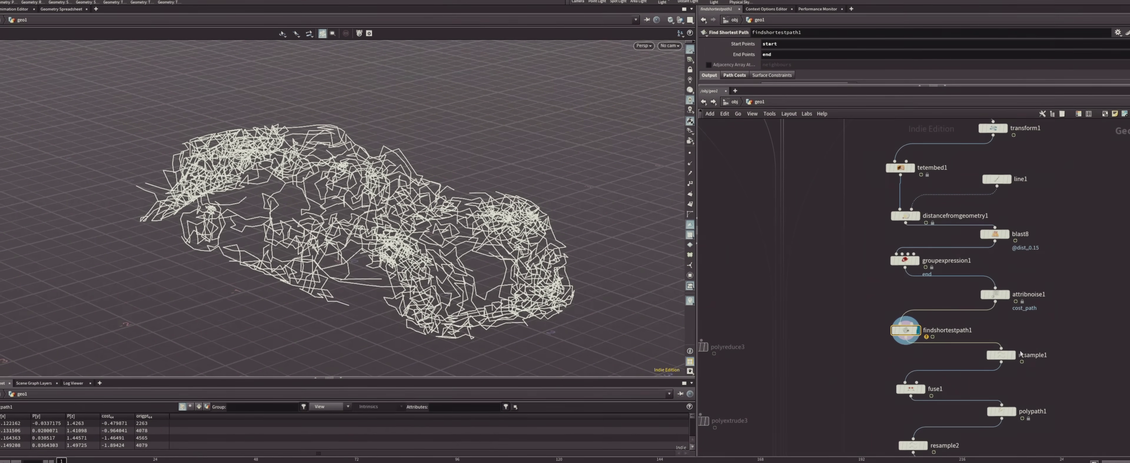
drag(1078, 342, 965, 370)
- Display the resample1 and resample2 curves, checking fuse1 and attribremap1's pscale remap
click(1011, 355)
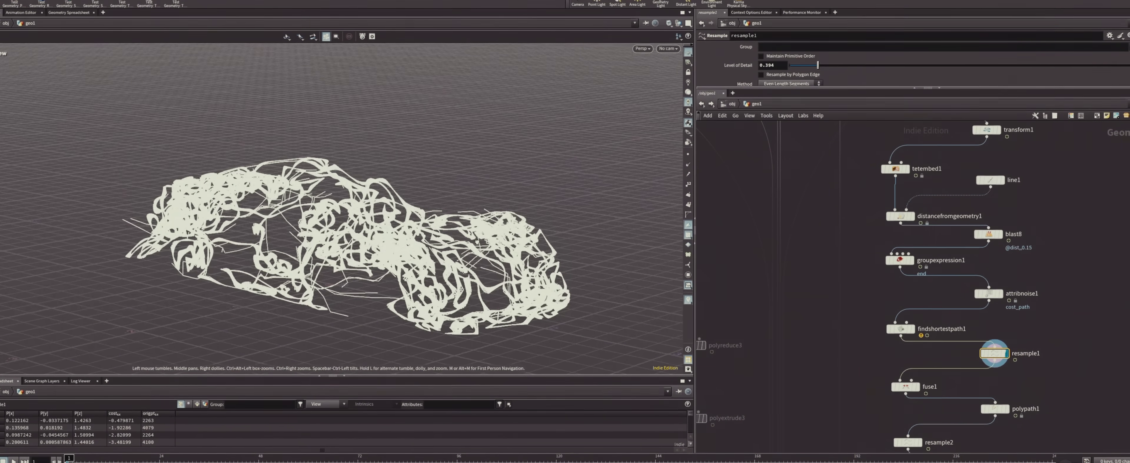
click(904, 386)
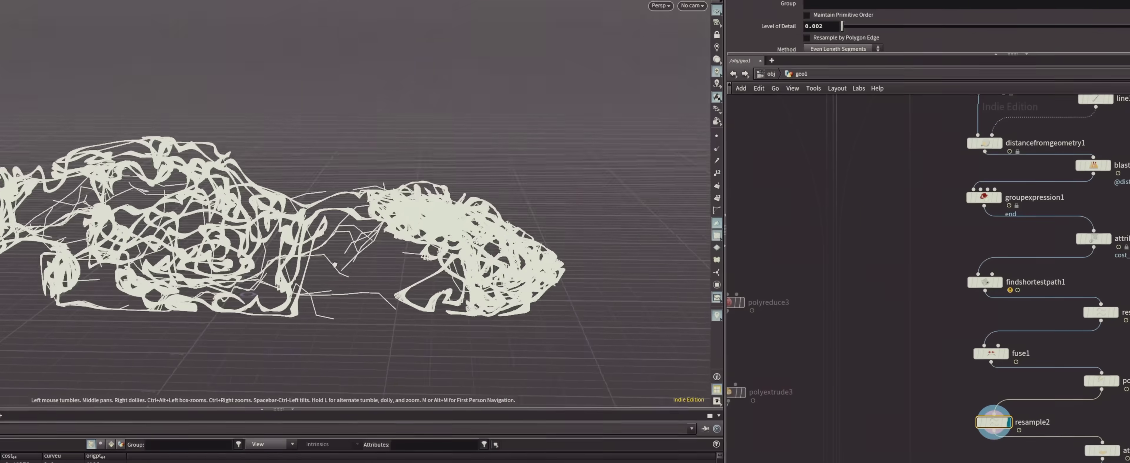
click(903, 439)
scroll(488, 264, up, 10)
scroll(484, 263, down, 5)
scroll(445, 247, down, 5)
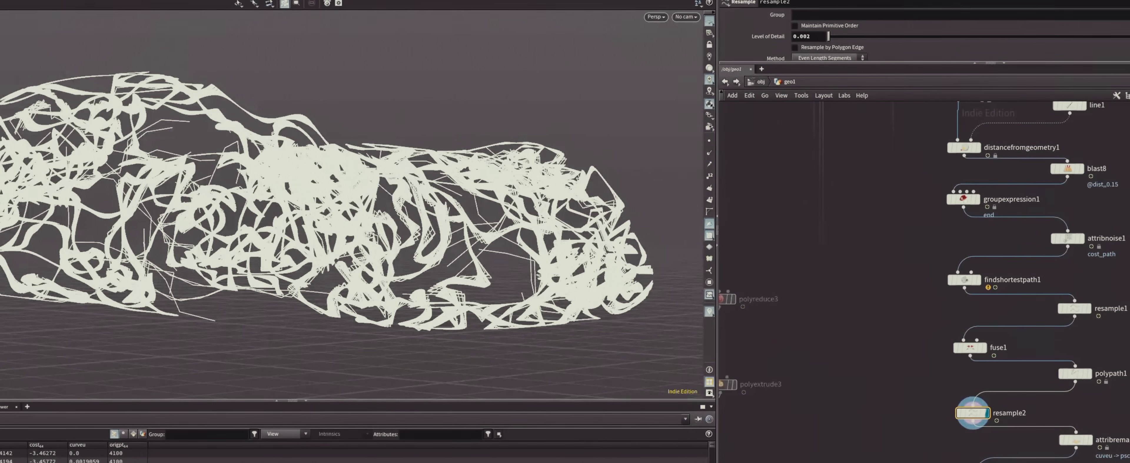
click(1091, 438)
scroll(974, 426, down, 3)
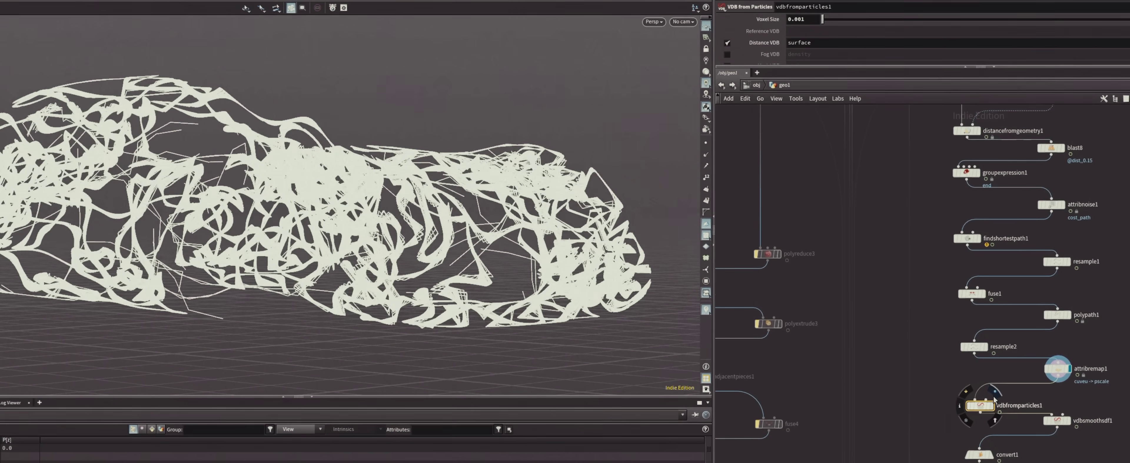
- Display the vdbfromparticles1 tubes and select vdbsmoothsdf1, orbiting around the tube mesh
click(992, 391)
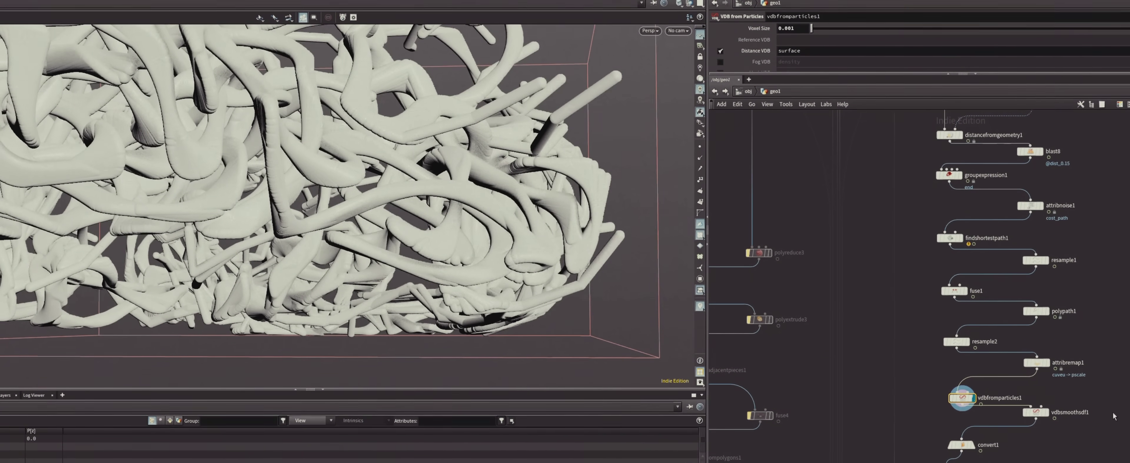
drag(1023, 431, 1024, 430)
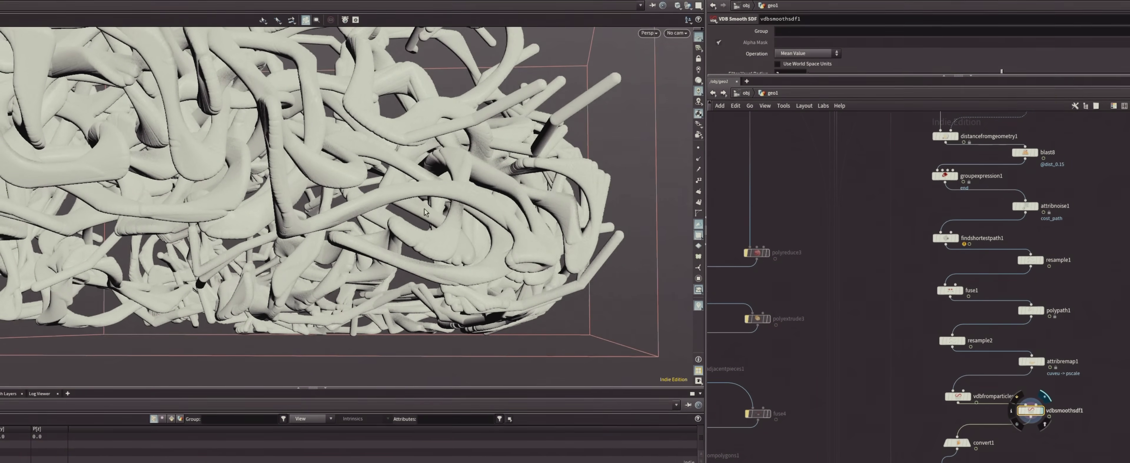
drag(423, 212, 288, 218)
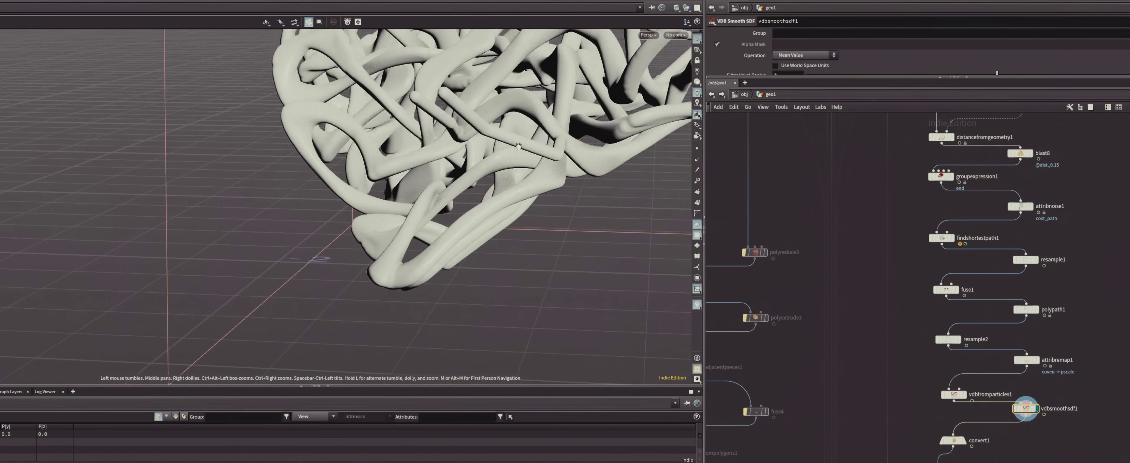
right_drag(518, 144, 564, 201)
drag(565, 201, 457, 239)
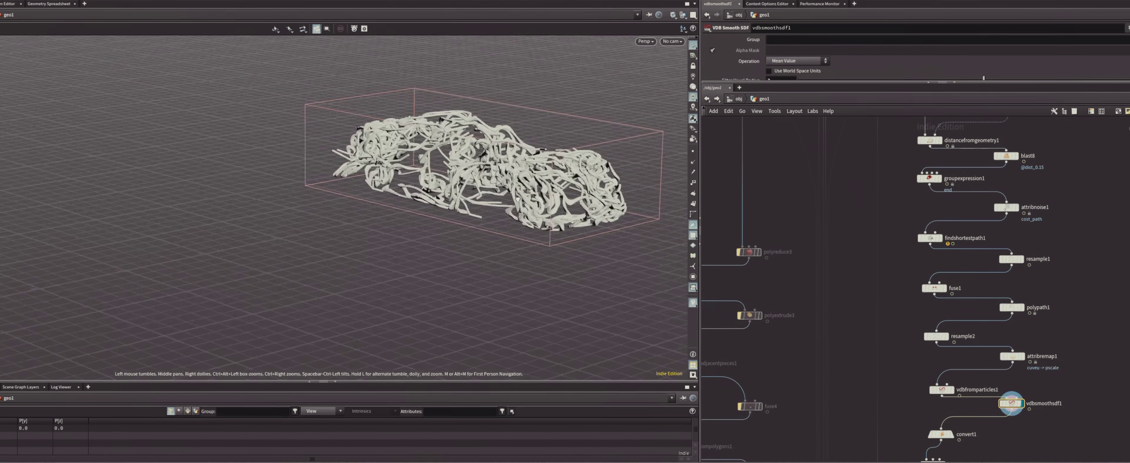
drag(517, 199, 614, 193)
scroll(895, 416, up, 3)
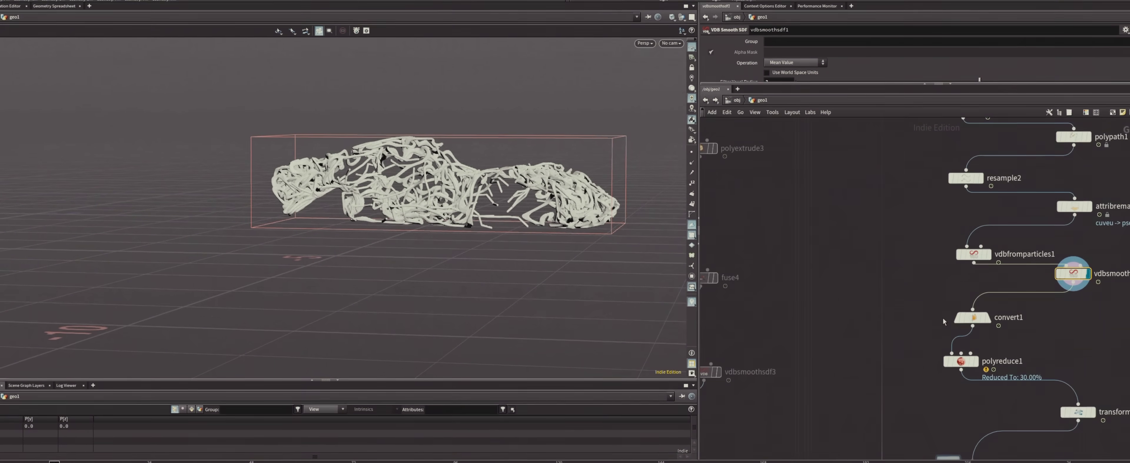
drag(936, 318, 917, 322)
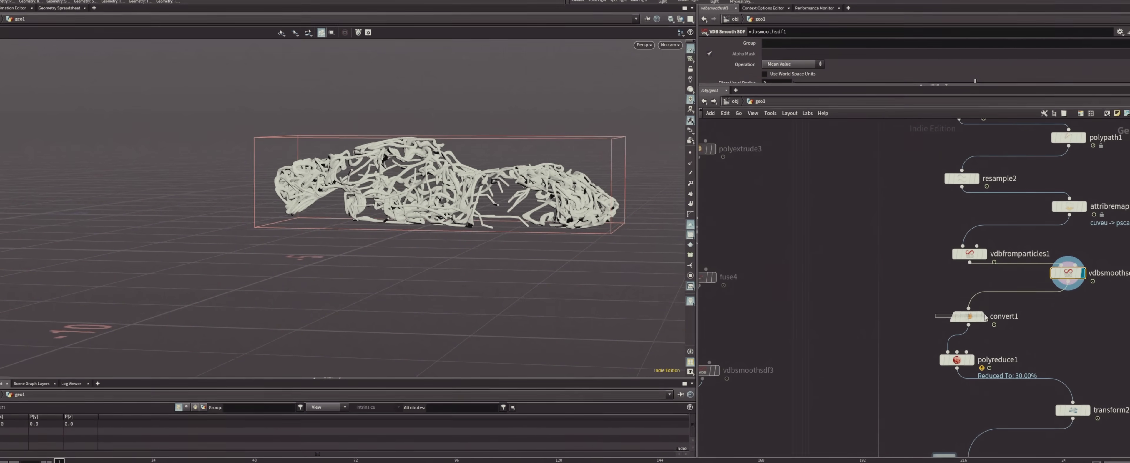
- Set the display flag on convert1 to show the polygon tube mesh
click(990, 299)
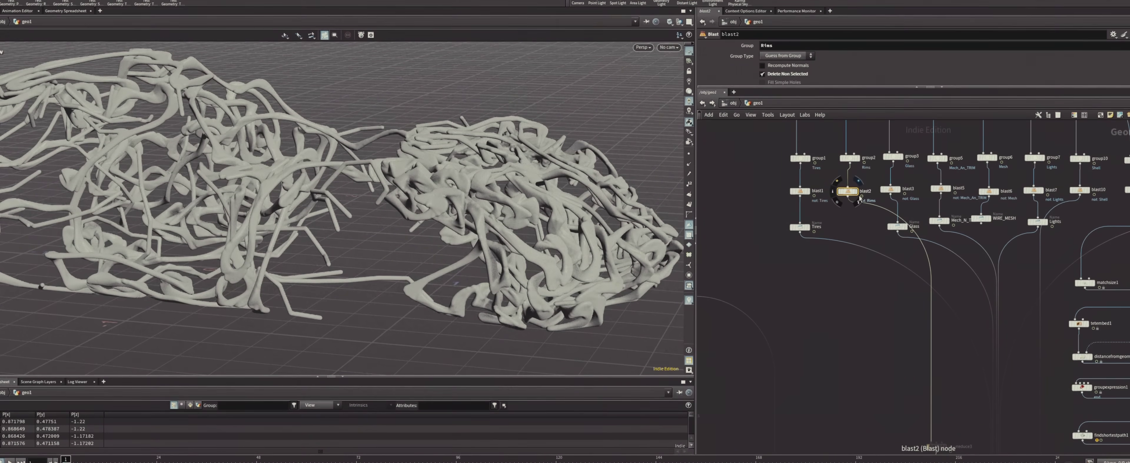
- Display only the rims from blast2, then the polyreduce3 reduced rims
click(858, 184)
middle_drag(877, 420, 878, 307)
click(937, 334)
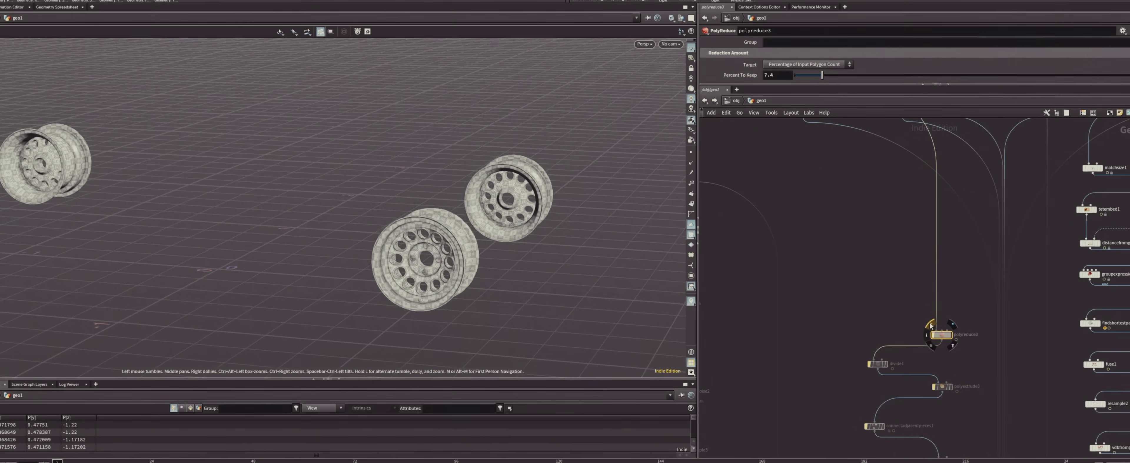
click(960, 327)
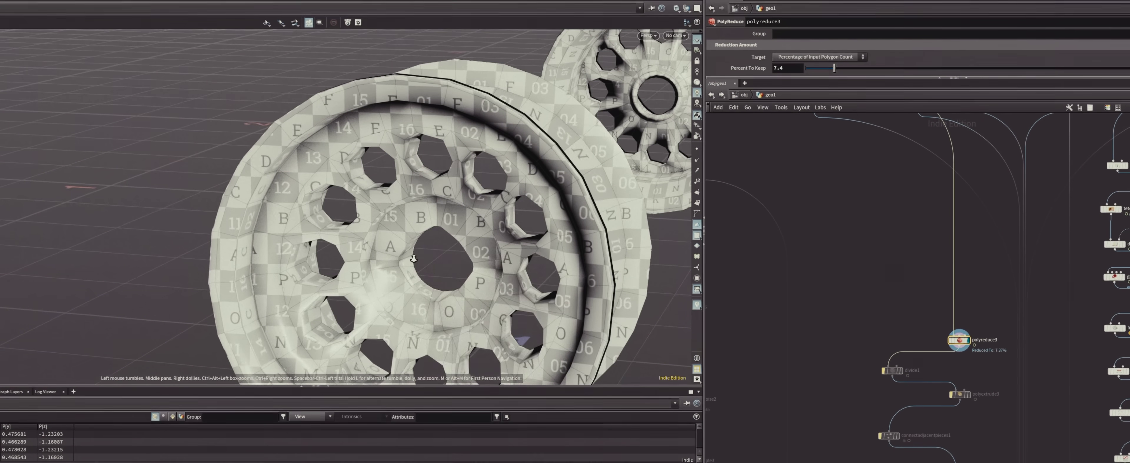
right_click(413, 259)
click(811, 340)
- Display the divide1 faceted rims and the polyextrude3 extruded rim pieces
drag(837, 346, 906, 373)
click(916, 364)
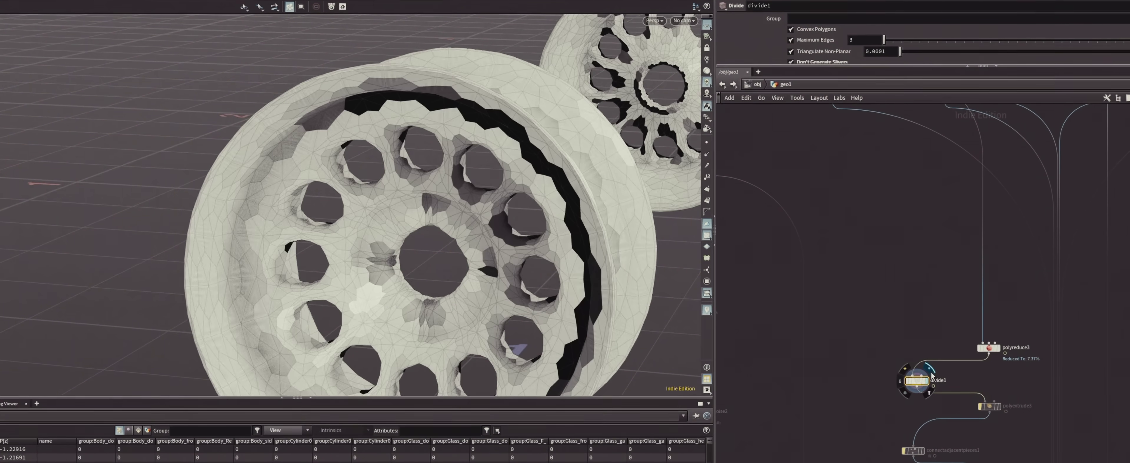
click(990, 405)
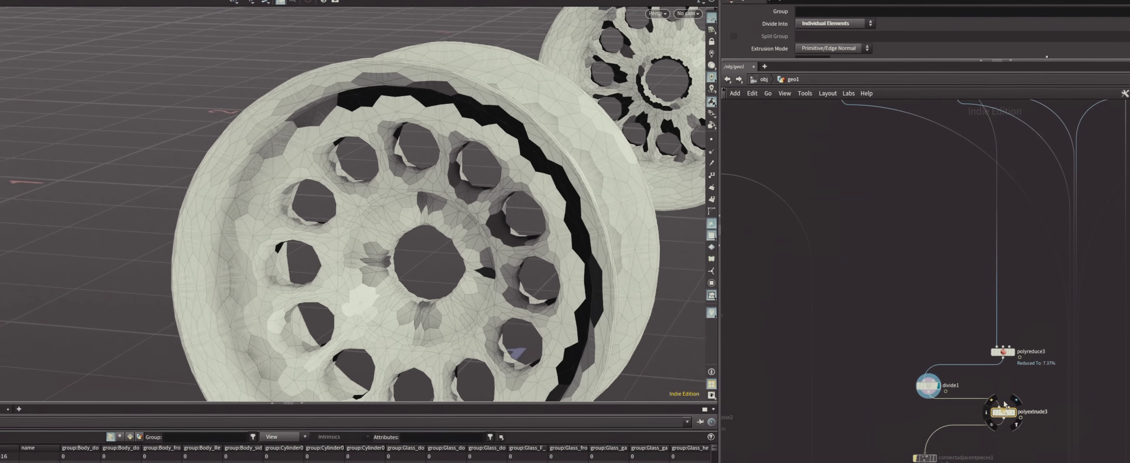
click(1016, 401)
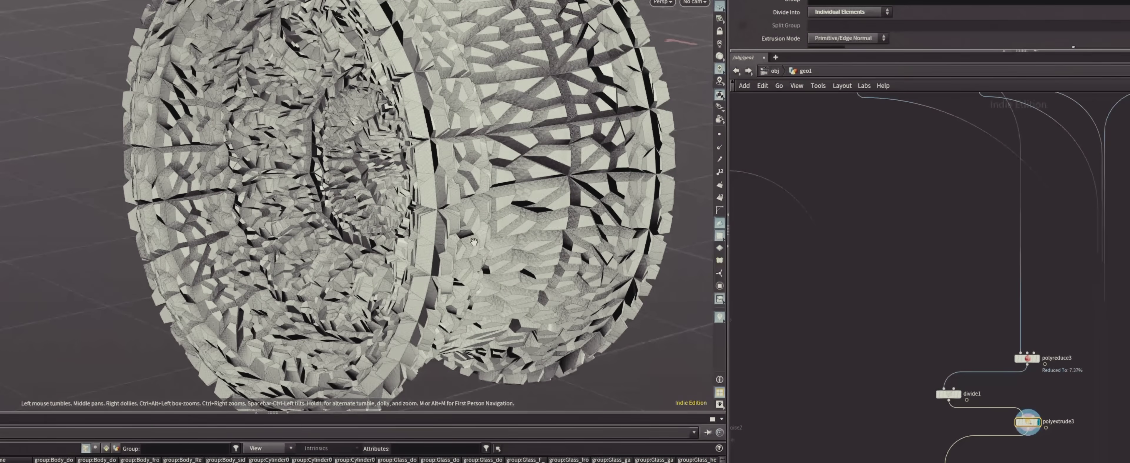
scroll(473, 241, down, 10)
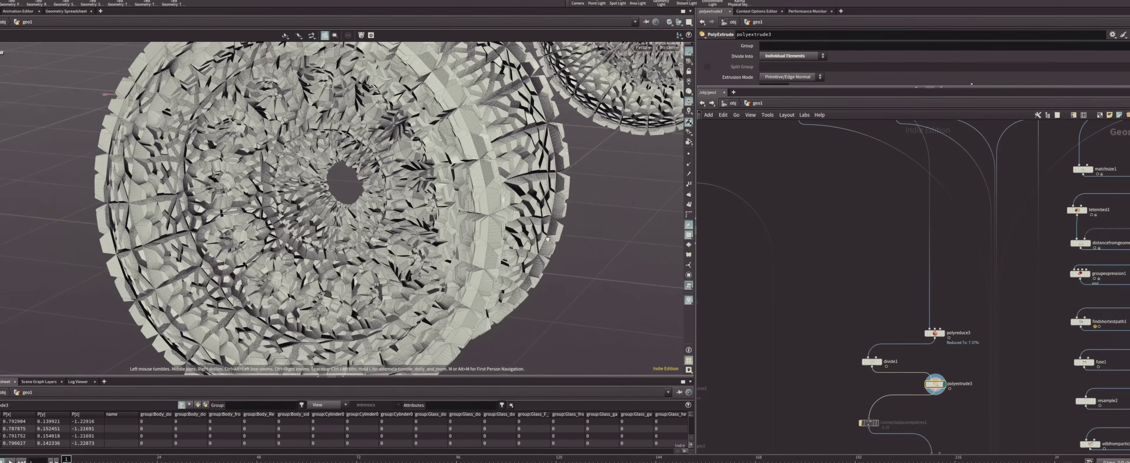
middle_drag(833, 402, 824, 338)
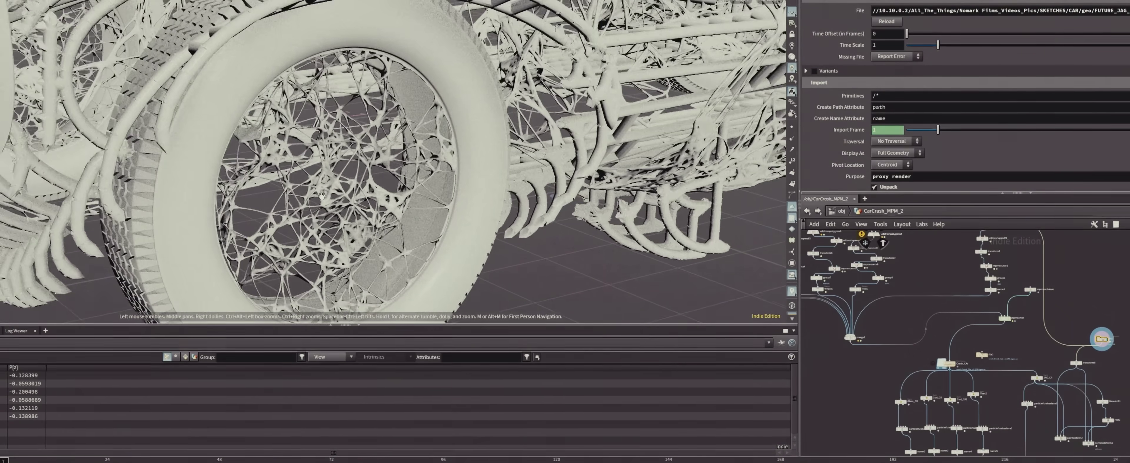
- Orbit in close on the front wheel, then out to the whole car and fractured tori
drag(322, 196, 382, 176)
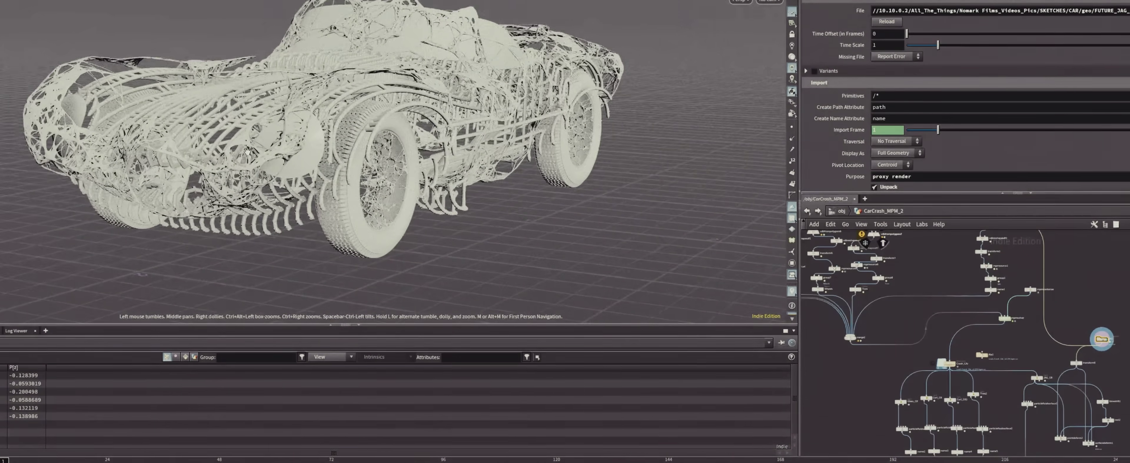
drag(240, 140, 263, 145)
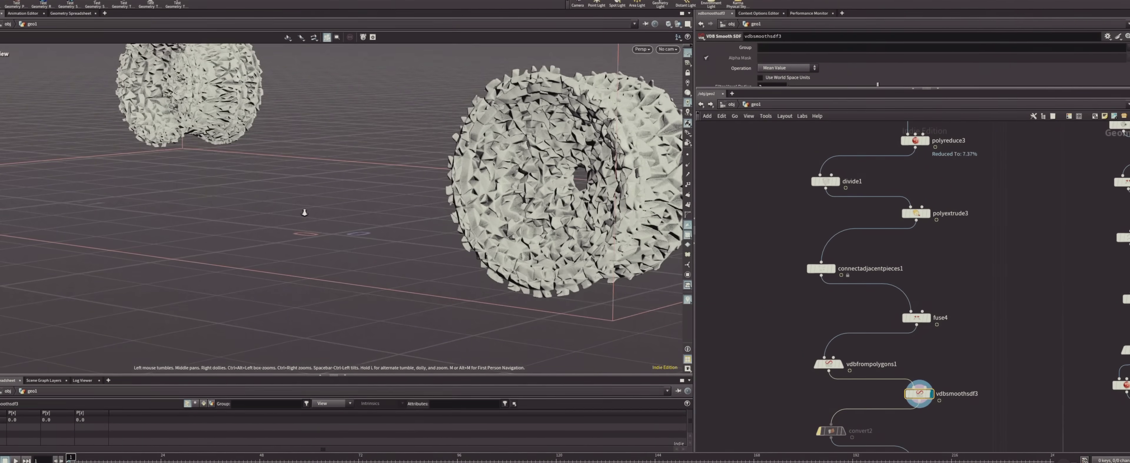
drag(305, 212, 412, 217)
- Pan to the Fancy_Rims file cache and orbit around the smoothed torus
right_drag(415, 214, 416, 214)
click(373, 215)
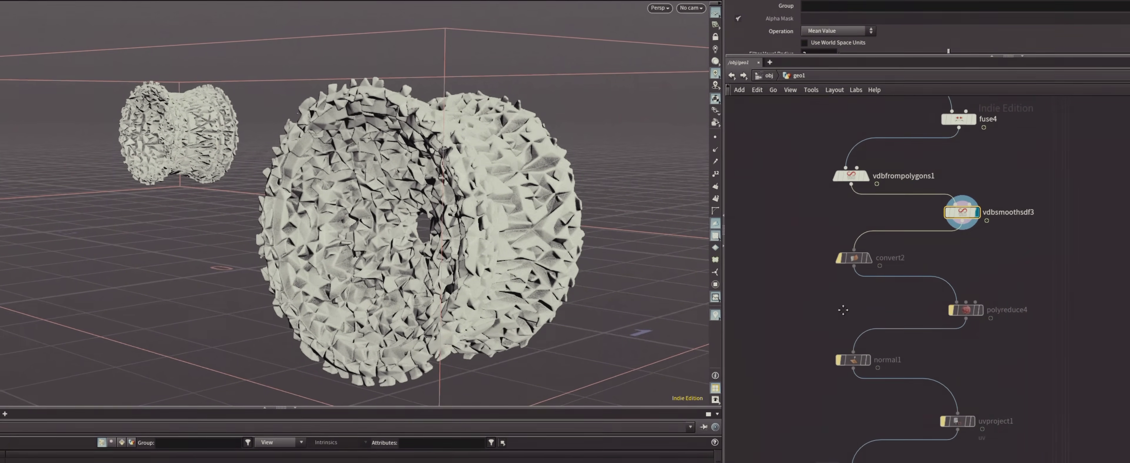
middle_drag(824, 304, 890, 145)
middle_drag(839, 386, 840, 412)
mouse_move(914, 310)
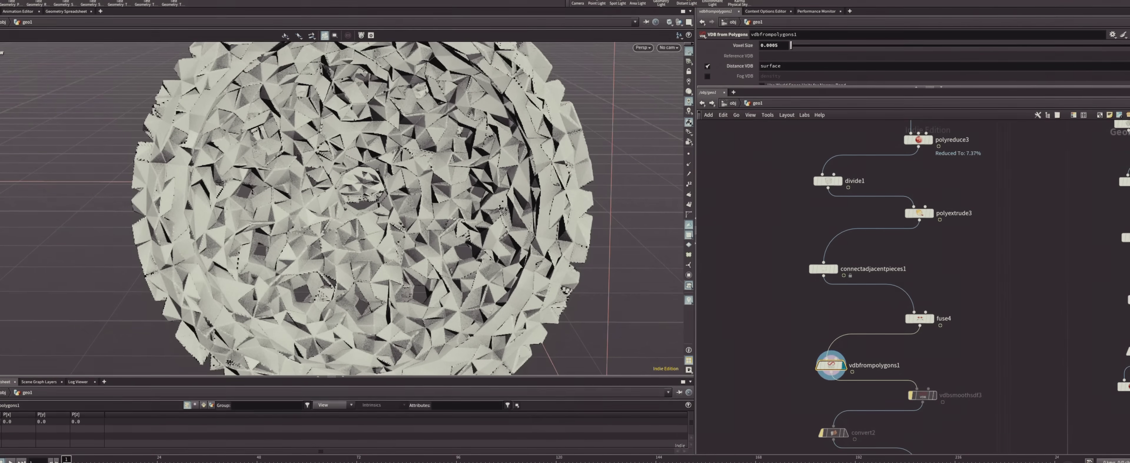
drag(395, 228, 549, 263)
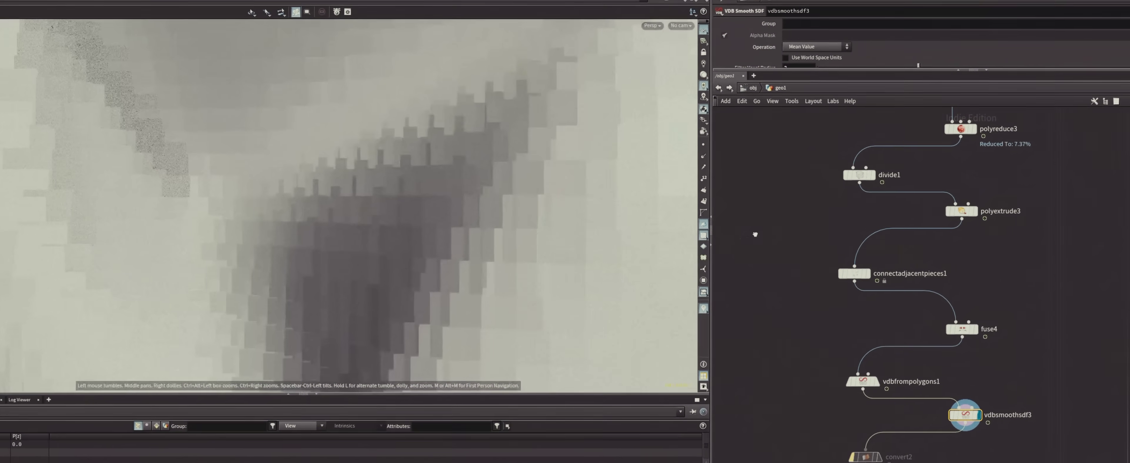
scroll(342, 231, down, 5)
mouse_move(341, 231)
mouse_down()
mouse_move(334, 210)
mouse_move(341, 231)
mouse_up()
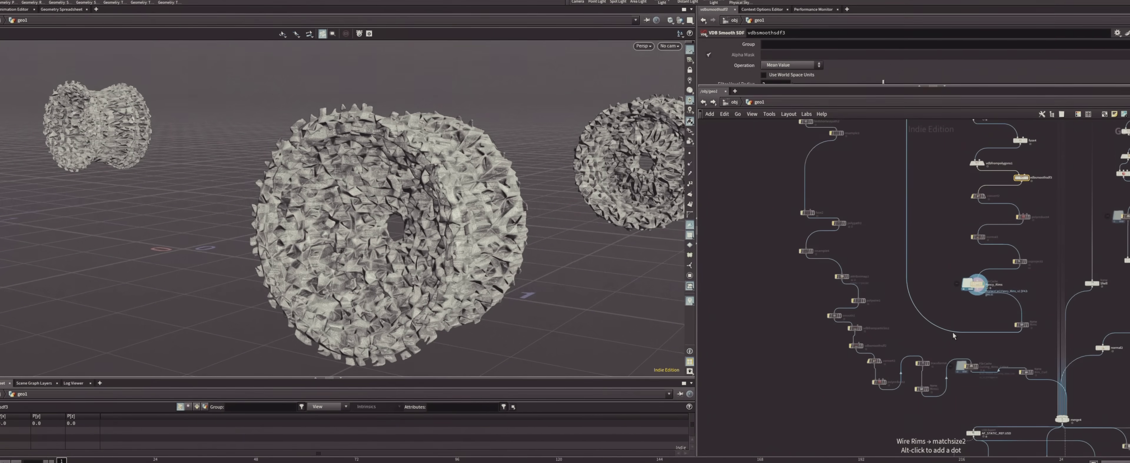
scroll(952, 332, up, 5)
- Select the Curling_Rims_Cahce file cache and display its blobby rim shapes
middle_drag(980, 364, 857, 340)
click(926, 385)
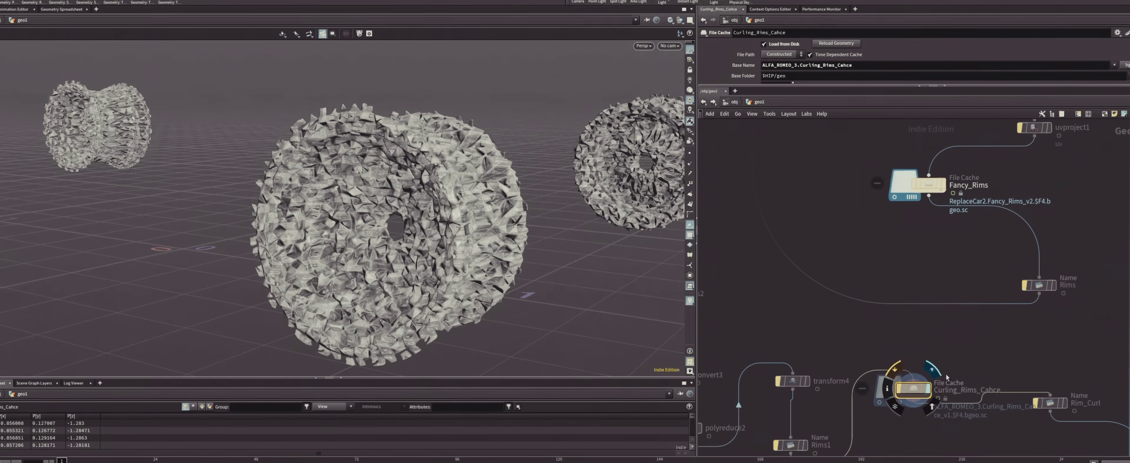
click(930, 370)
mouse_move(482, 246)
mouse_down()
mouse_move(465, 237)
mouse_move(505, 246)
mouse_up()
scroll(824, 364, down, 8)
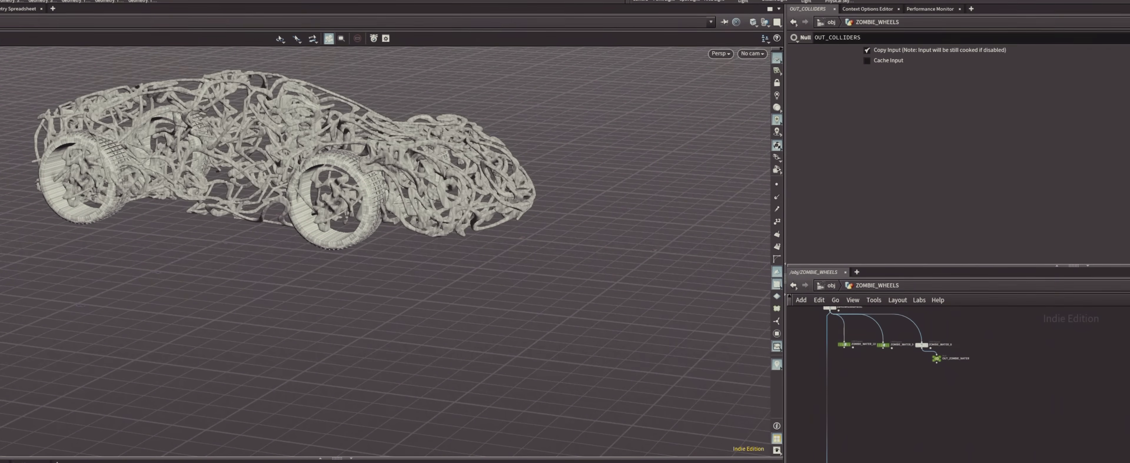
- Move in for a side view of the collider-covered car
drag(307, 166, 1009, 176)
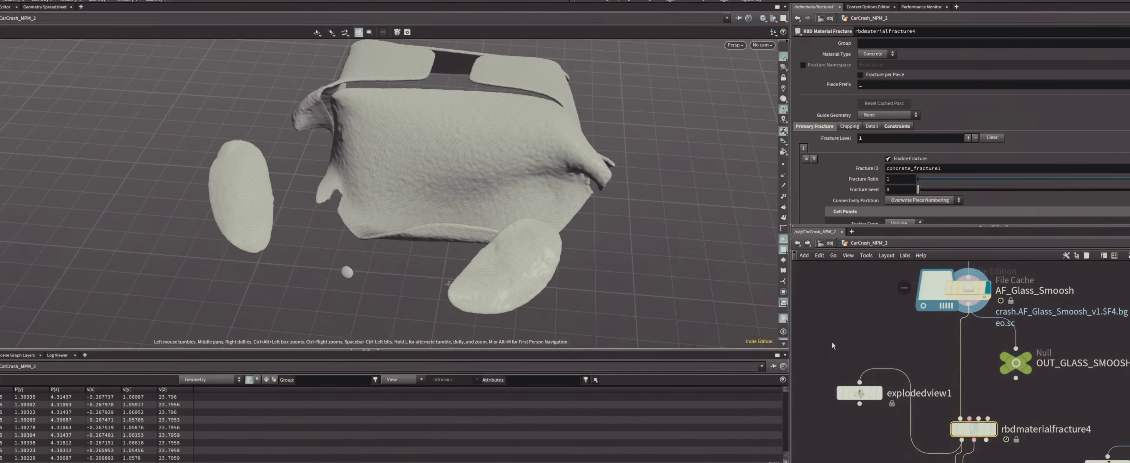
- Display explodedview1's spread glass, then drag Uniform Scale to 0 to close the shards
click(877, 393)
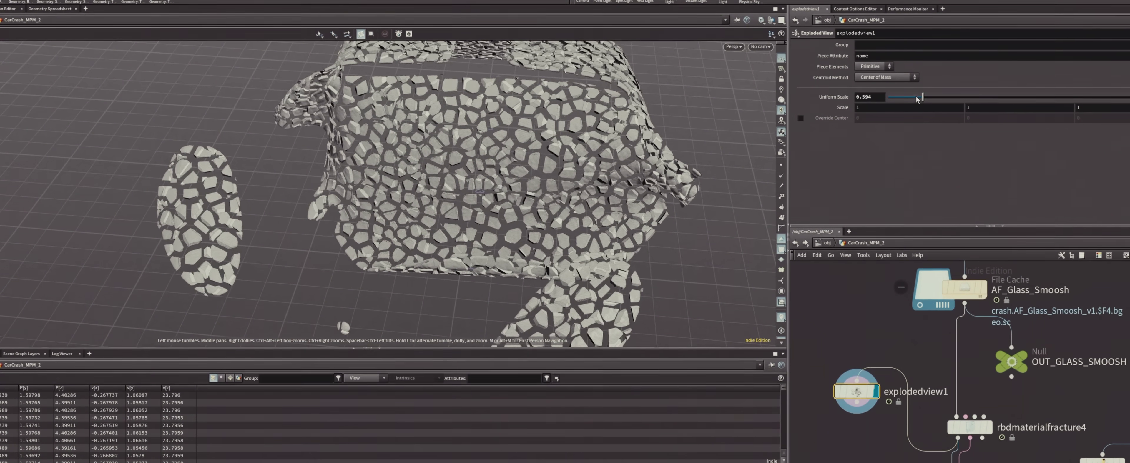
drag(917, 96, 884, 101)
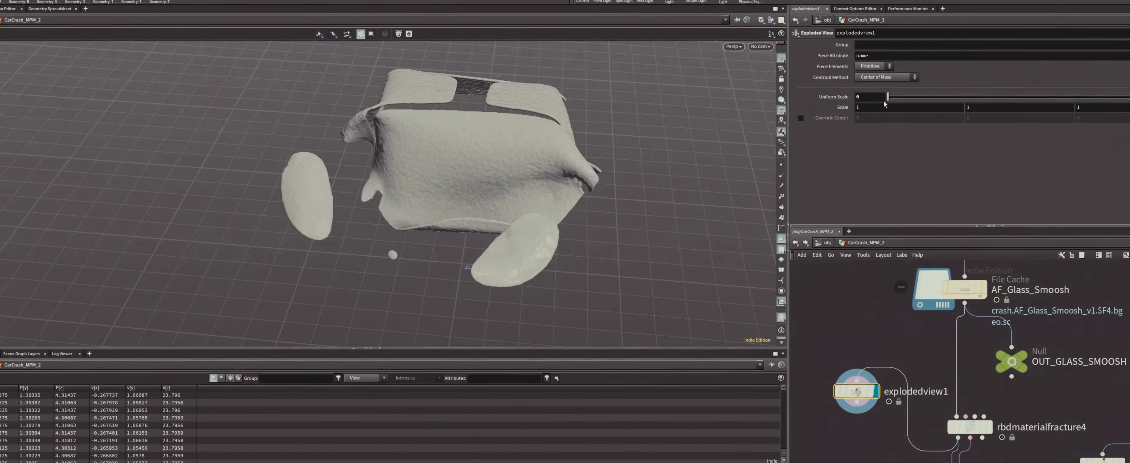
scroll(376, 182, down, 10)
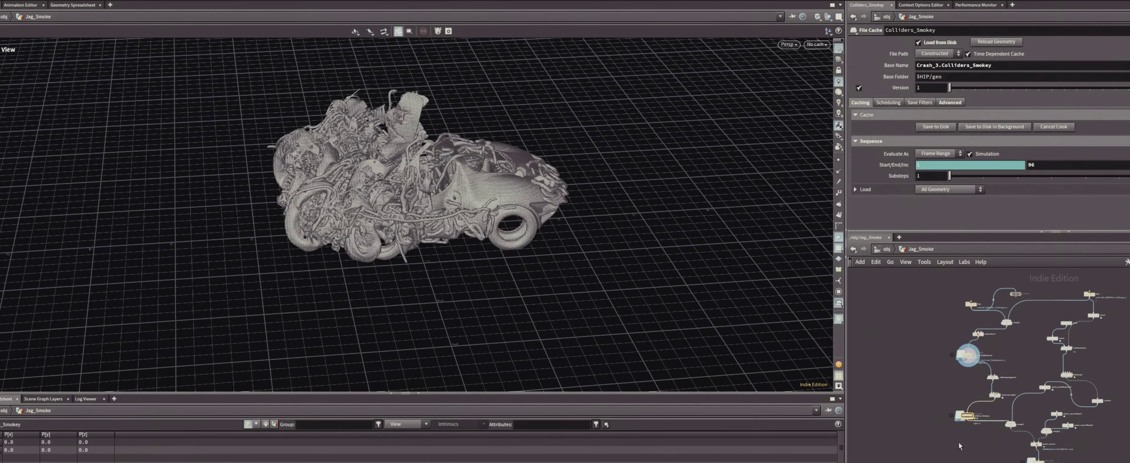
- Display the cached crash smoke instead of the colliders, and orbit around the mud-splash simulation
scroll(1031, 459, up, 3)
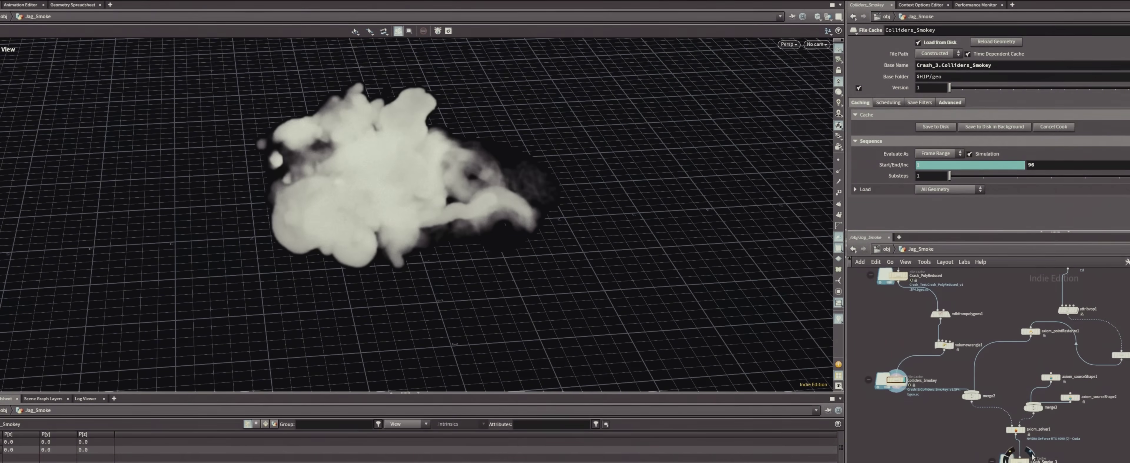
click(1019, 457)
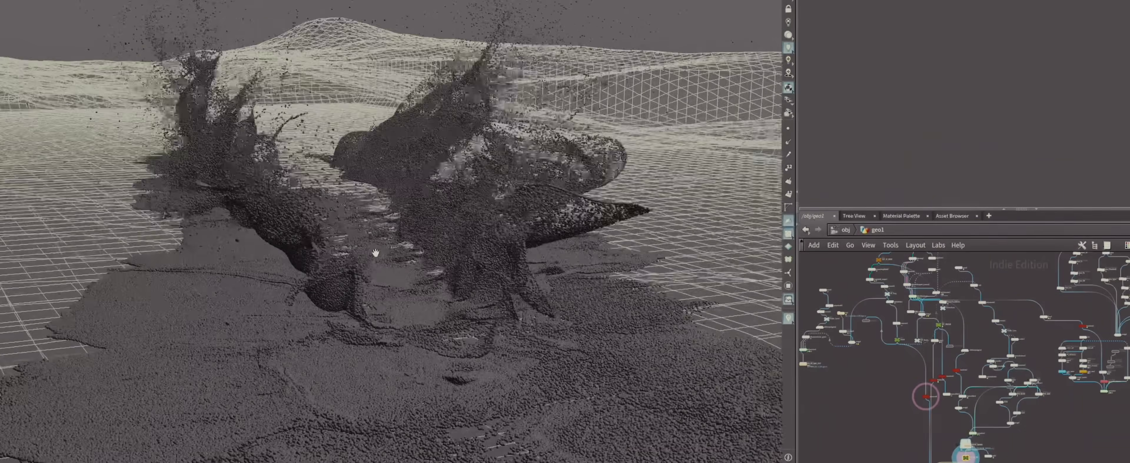
drag(375, 253, 316, 285)
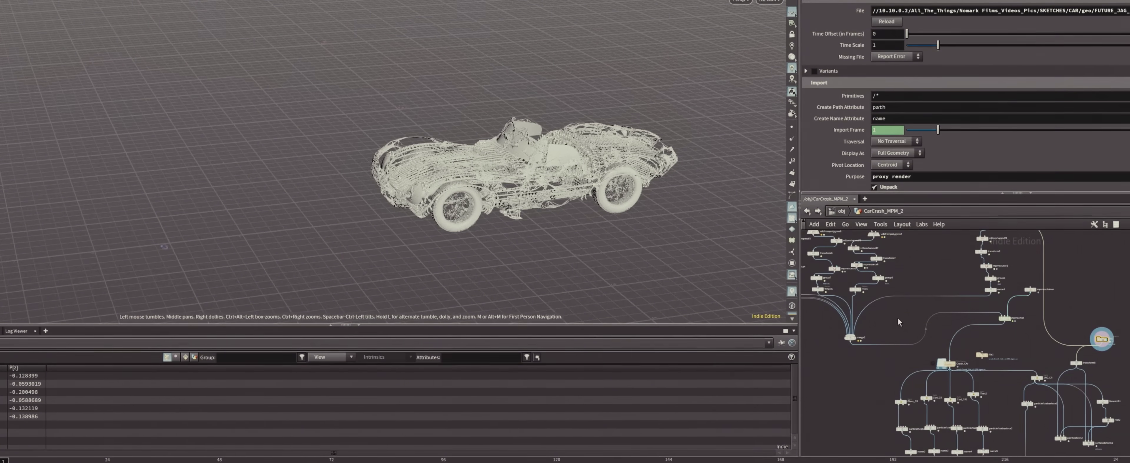
scroll(932, 277, up, 6)
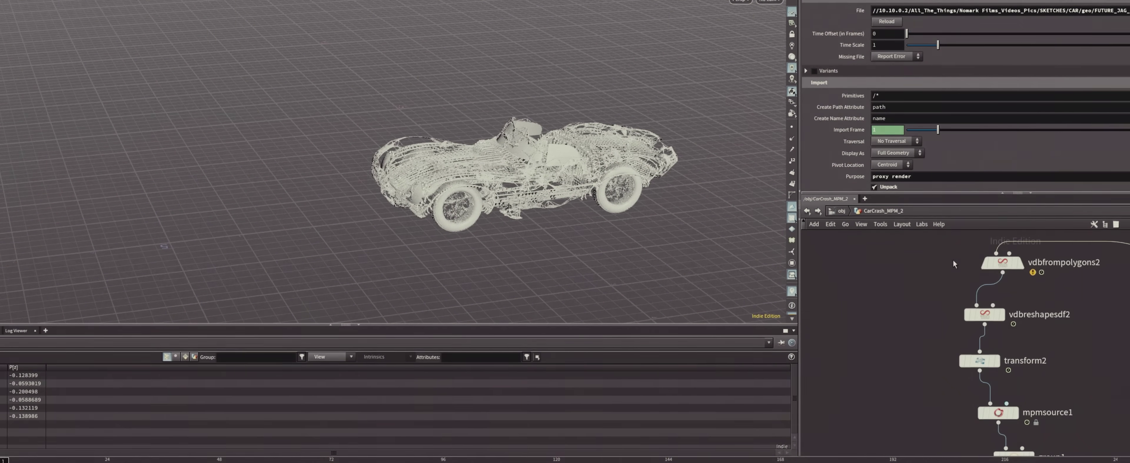
click(1002, 262)
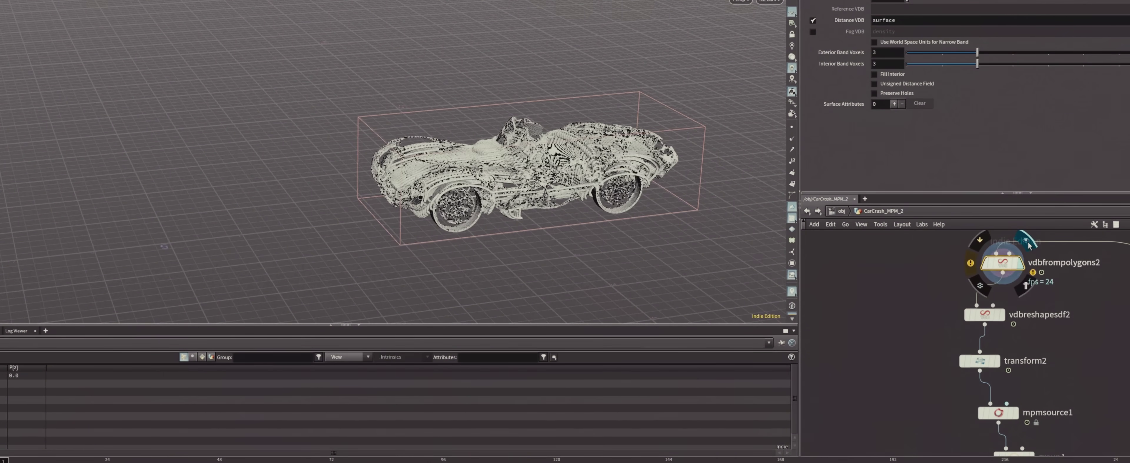
click(1008, 412)
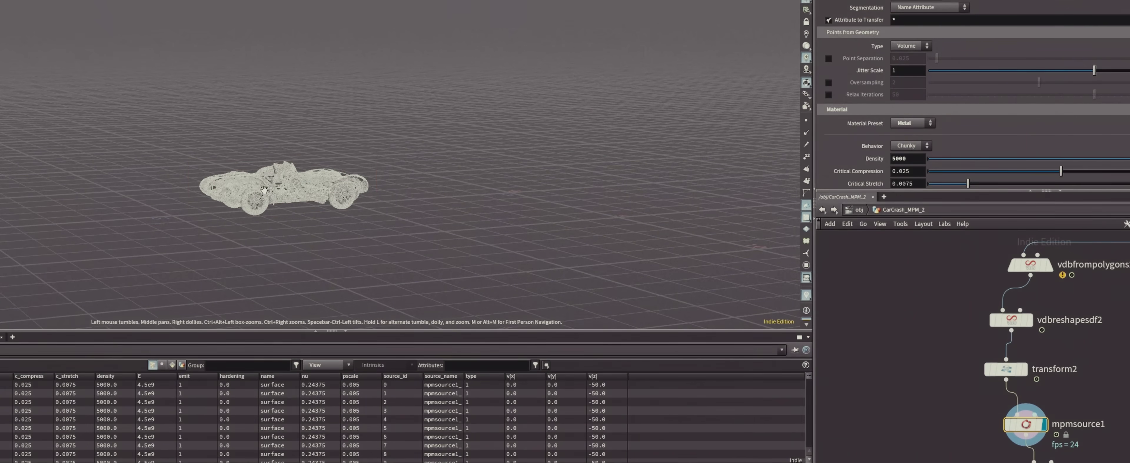
scroll(264, 193, up, 5)
scroll(264, 200, up, 4)
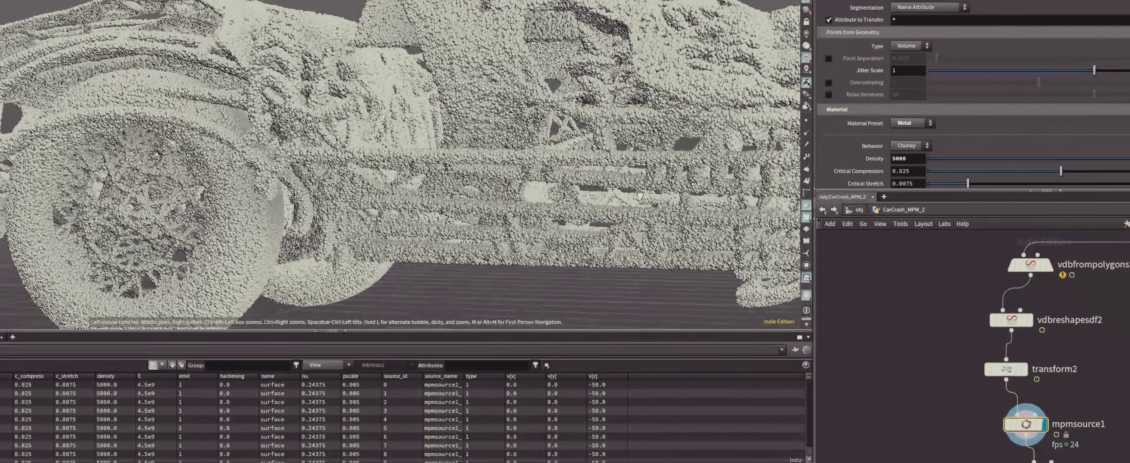
drag(640, 195, 521, 191)
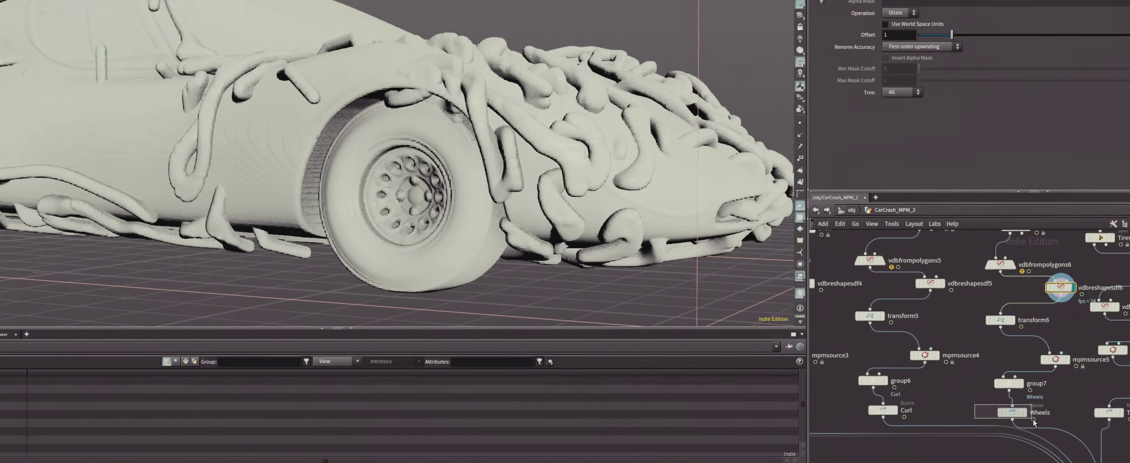
click(1010, 412)
click(1025, 411)
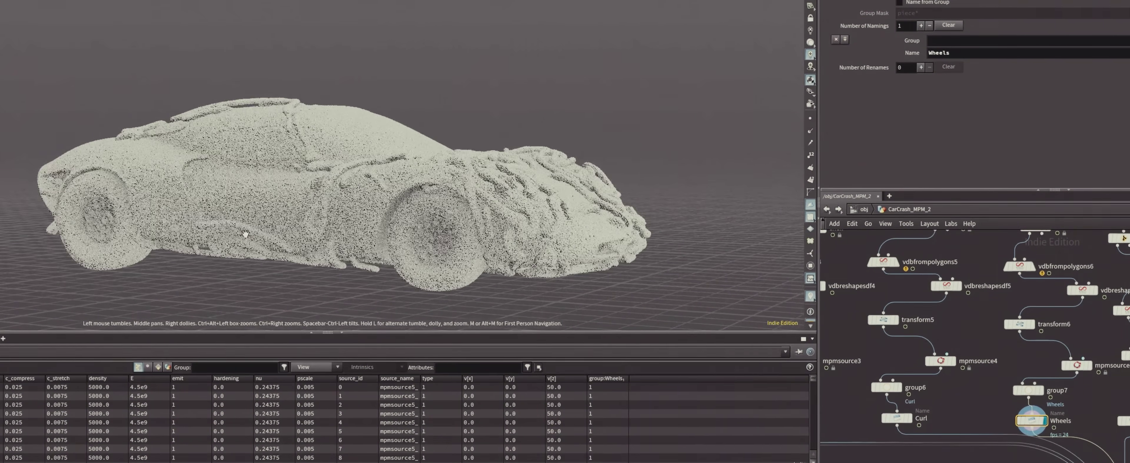
scroll(417, 259, up, 5)
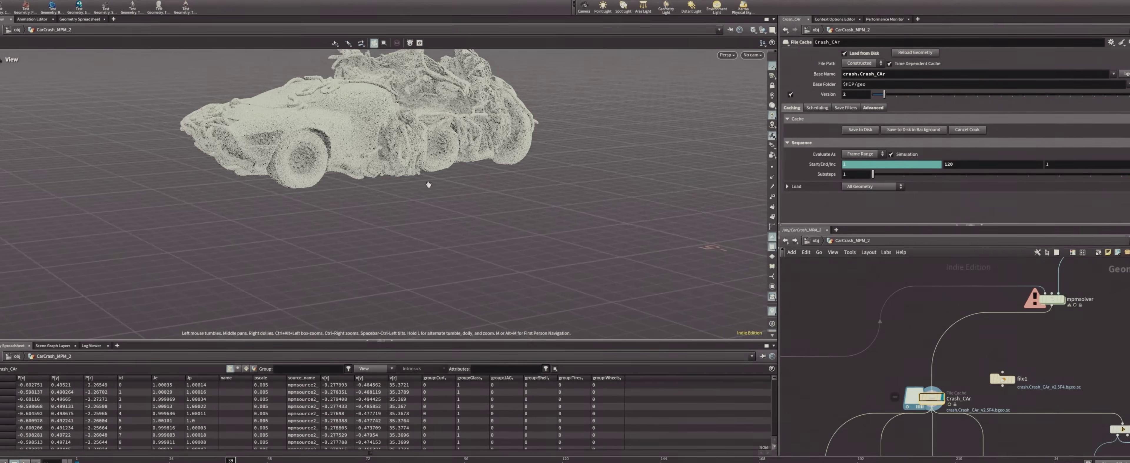
drag(429, 185, 468, 190)
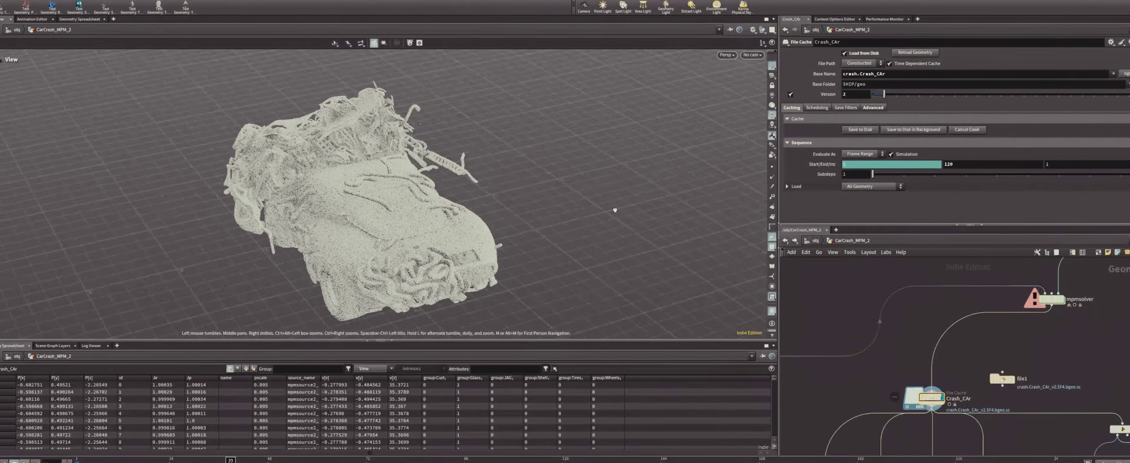
drag(735, 197, 480, 204)
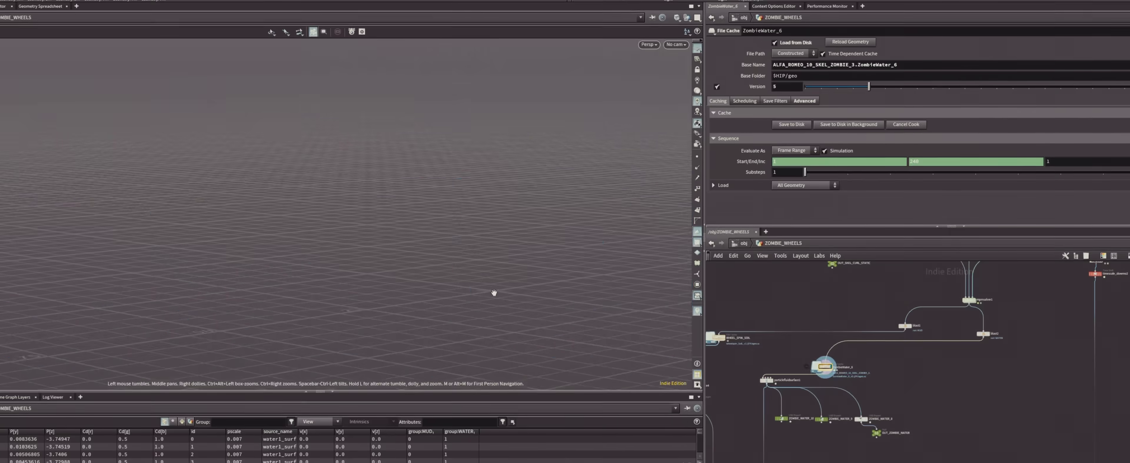
- Display the WHEEL_SPIN_SOIL cached soil and orbit low around the spinning rocks output
drag(495, 292, 545, 334)
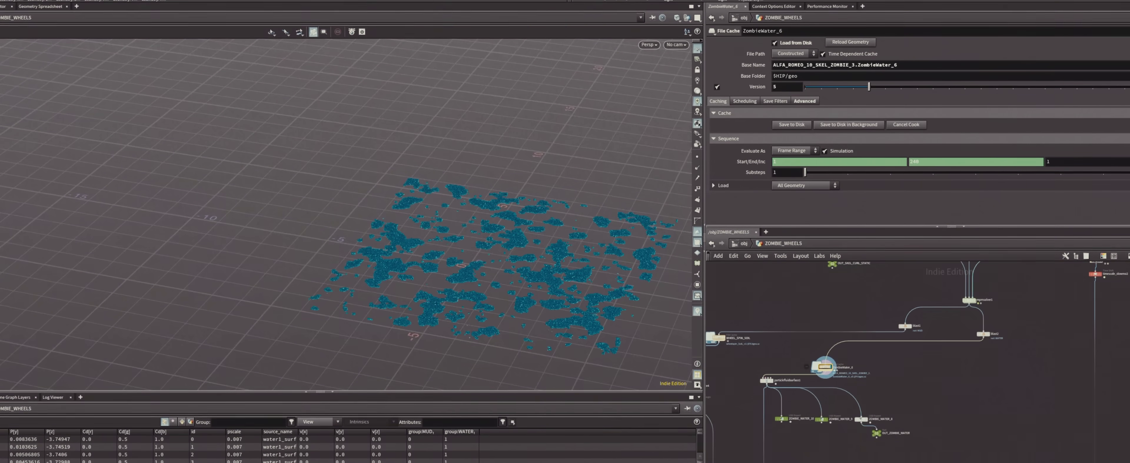
click(873, 369)
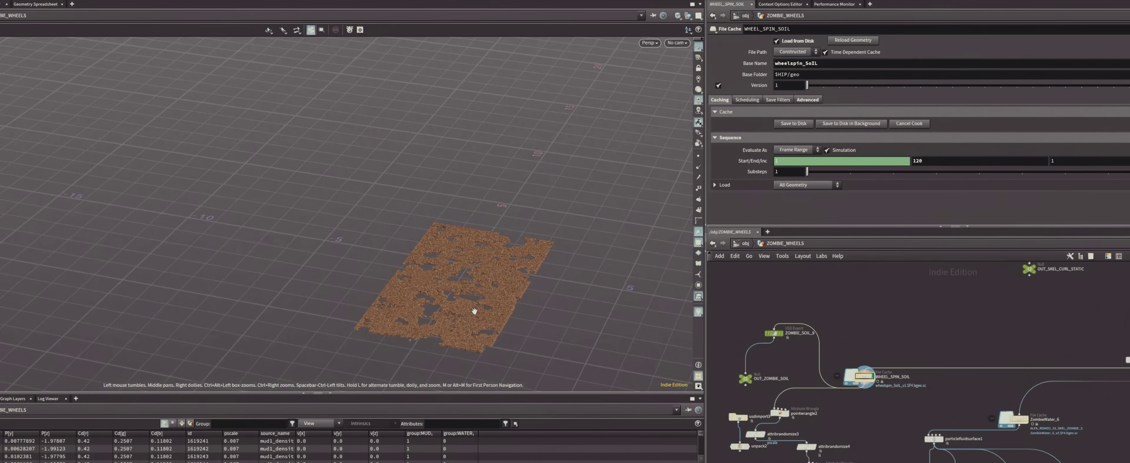
scroll(474, 311, up, 8)
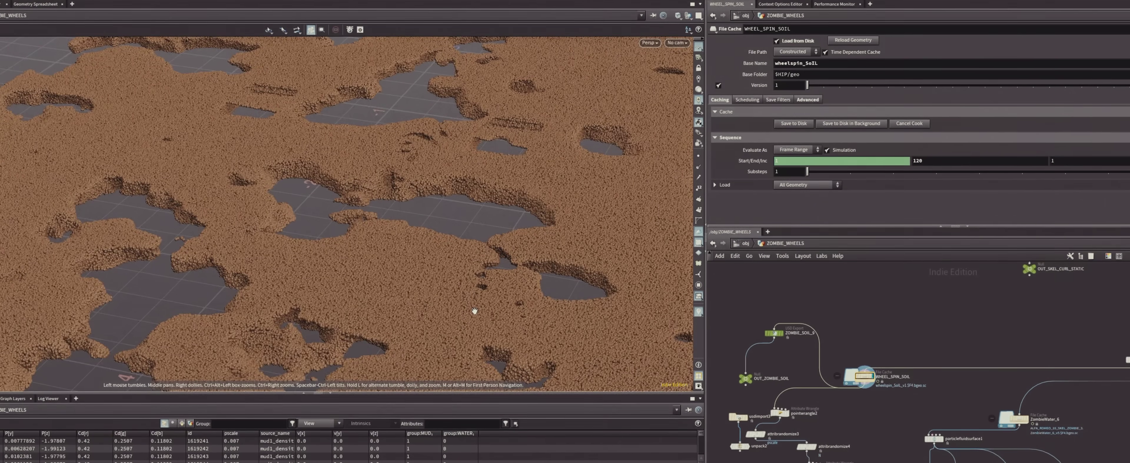
drag(474, 311, 492, 252)
scroll(921, 398, down, 3)
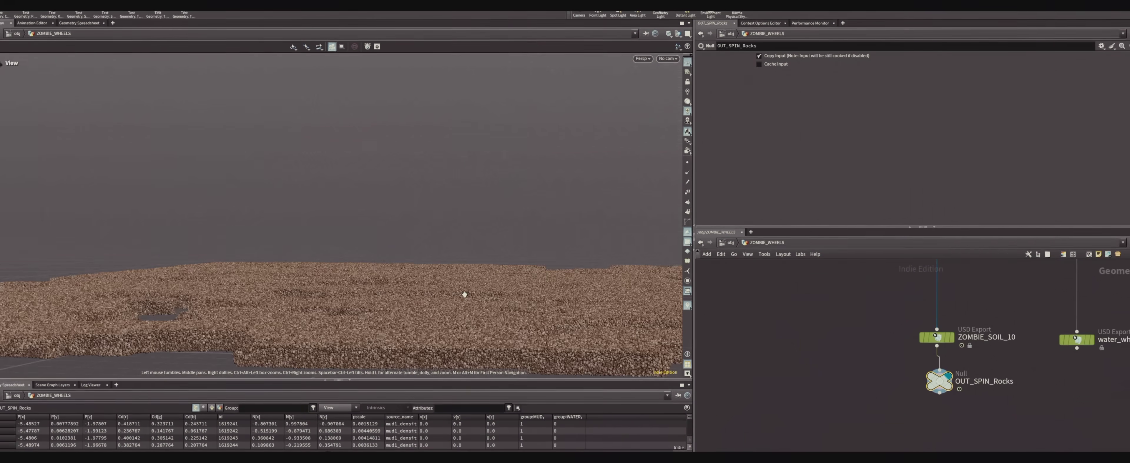
drag(461, 295, 469, 312)
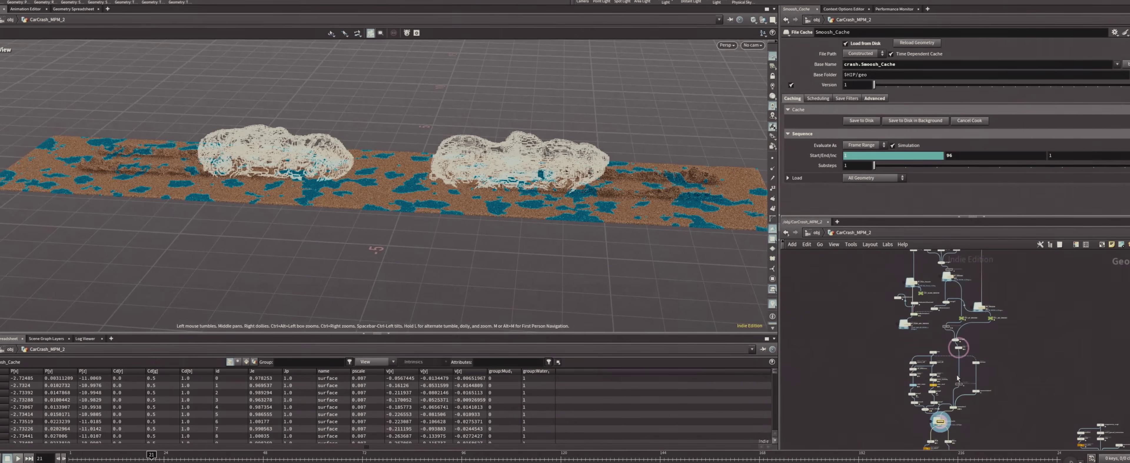
scroll(938, 337, up, 3)
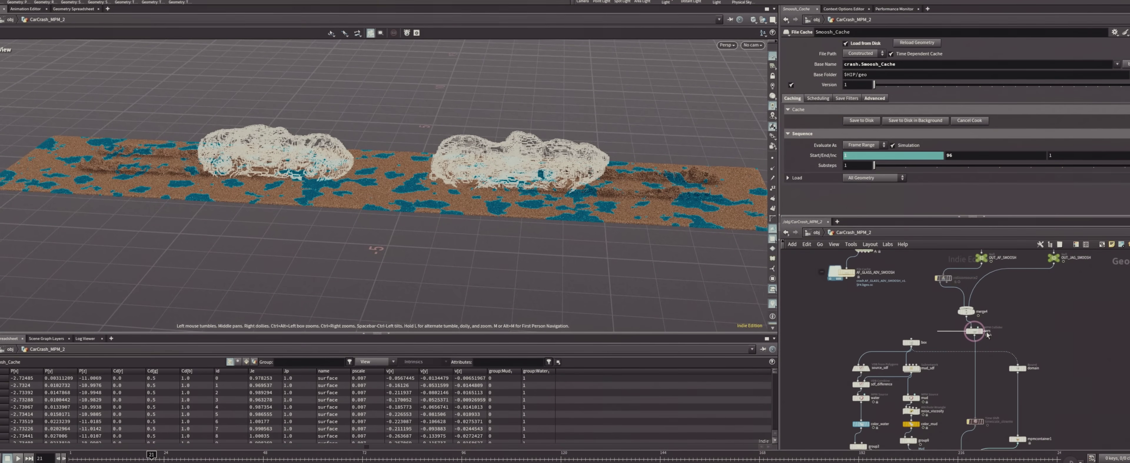
- Select the cars MPM Collider to show its settings
click(973, 332)
click(981, 331)
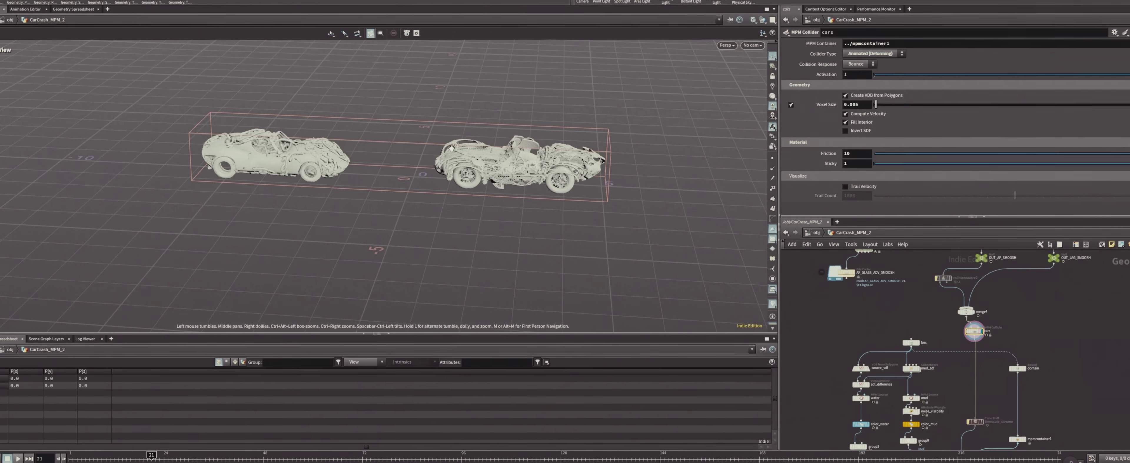
scroll(417, 180, up, 3)
- Display the cached Smoosh_Cache mud and water sim and orbit around the cars
middle_drag(938, 430, 989, 294)
click(978, 379)
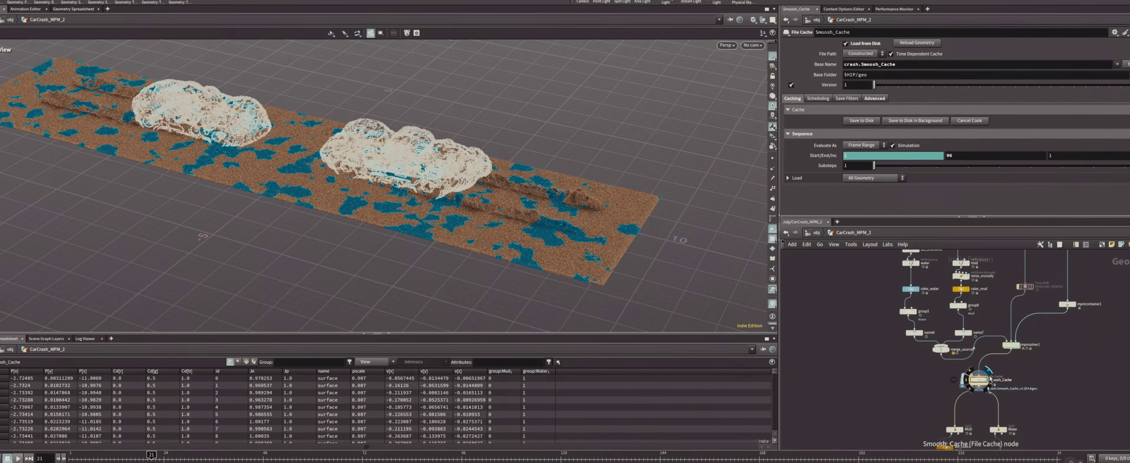
scroll(381, 184, up, 5)
scroll(434, 180, up, 5)
drag(442, 218, 495, 203)
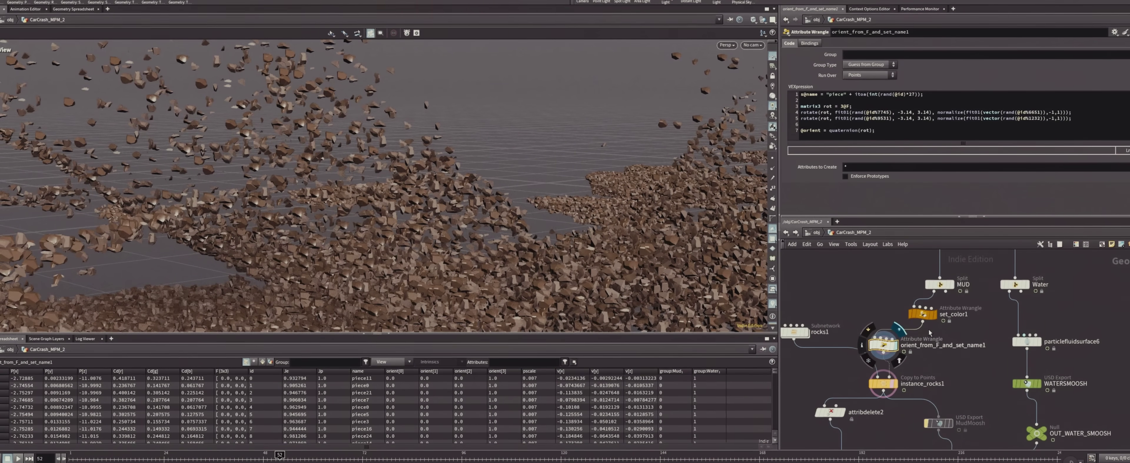
- Display the orient_from_F_and_set_name1 sphere points and orbit closely around the water and rocks
click(898, 330)
drag(438, 228, 458, 240)
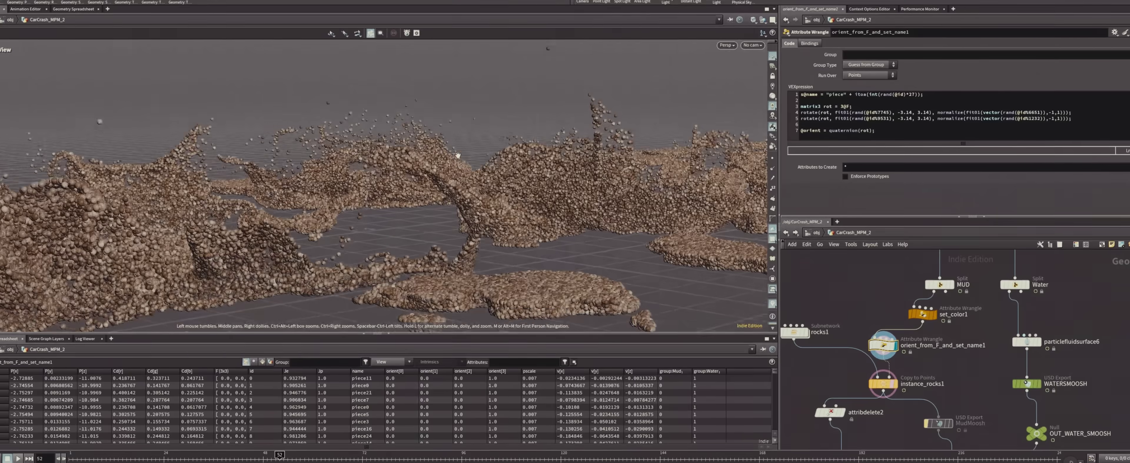
right_drag(457, 155, 514, 178)
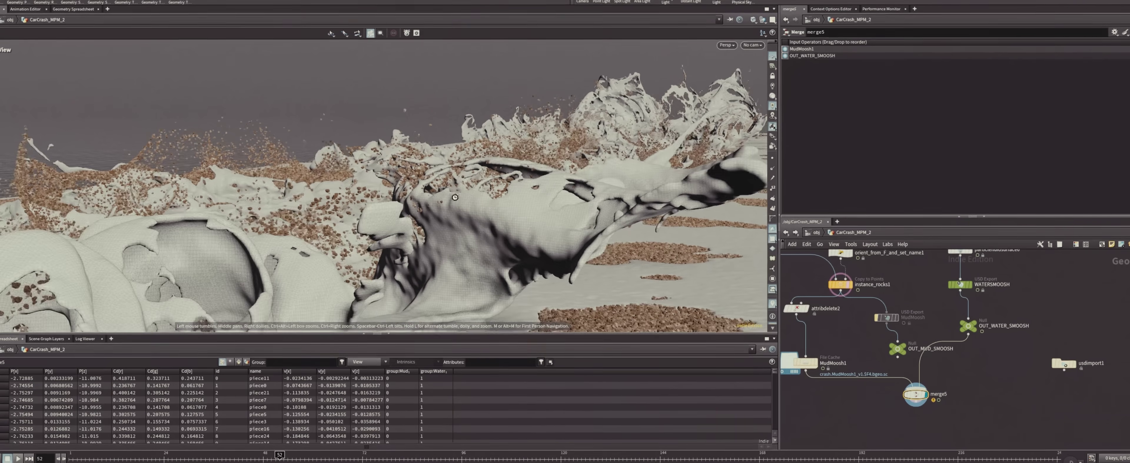
drag(455, 198, 458, 202)
drag(527, 207, 571, 227)
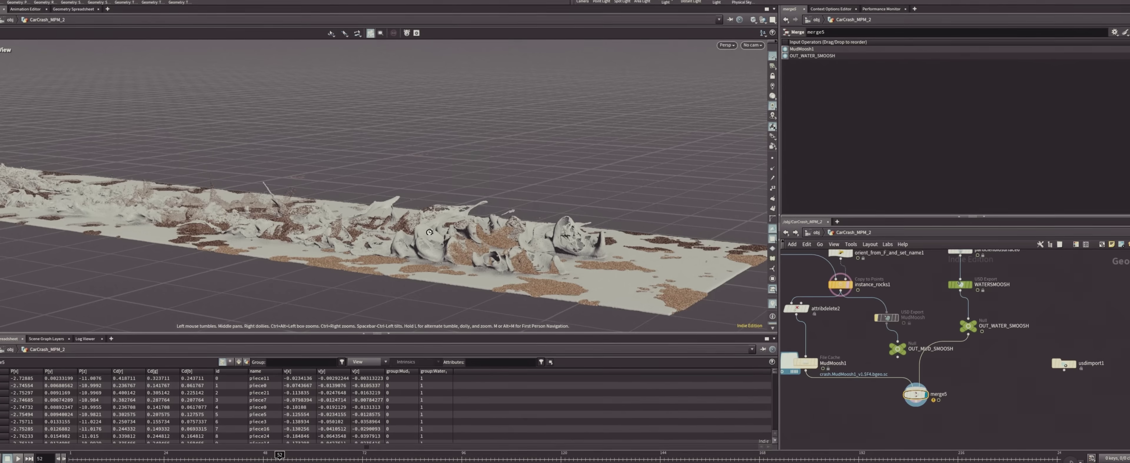
drag(430, 232, 452, 233)
scroll(883, 334, down, 3)
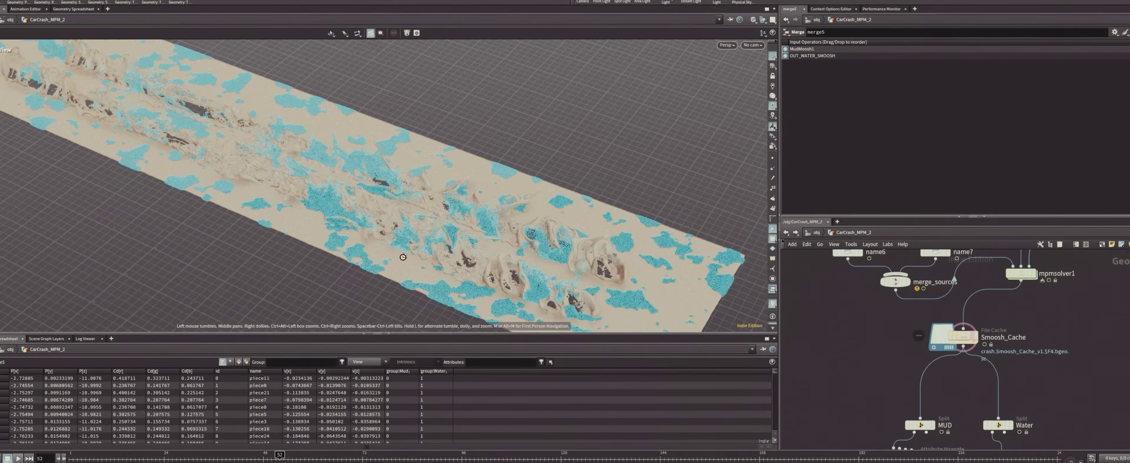
drag(402, 257, 403, 242)
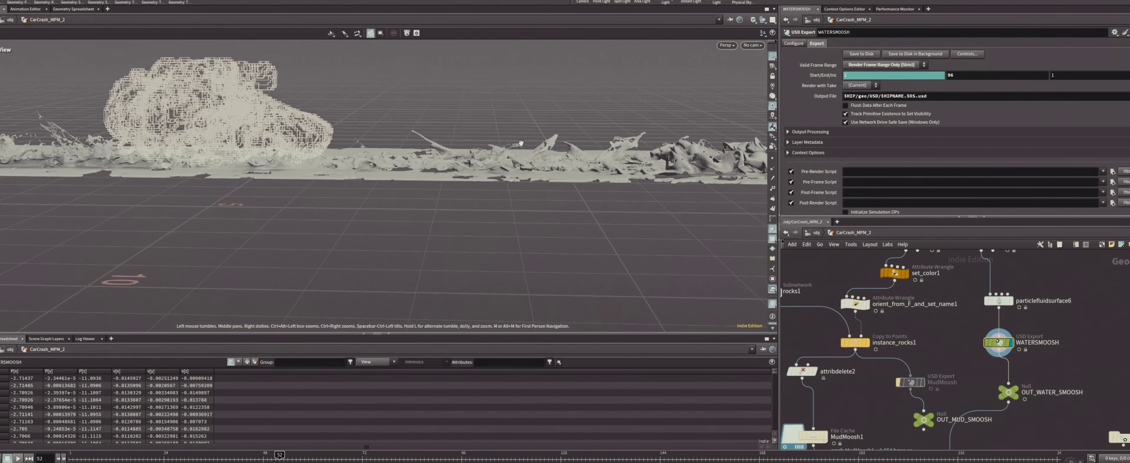
drag(520, 143, 470, 232)
scroll(470, 232, down, 10)
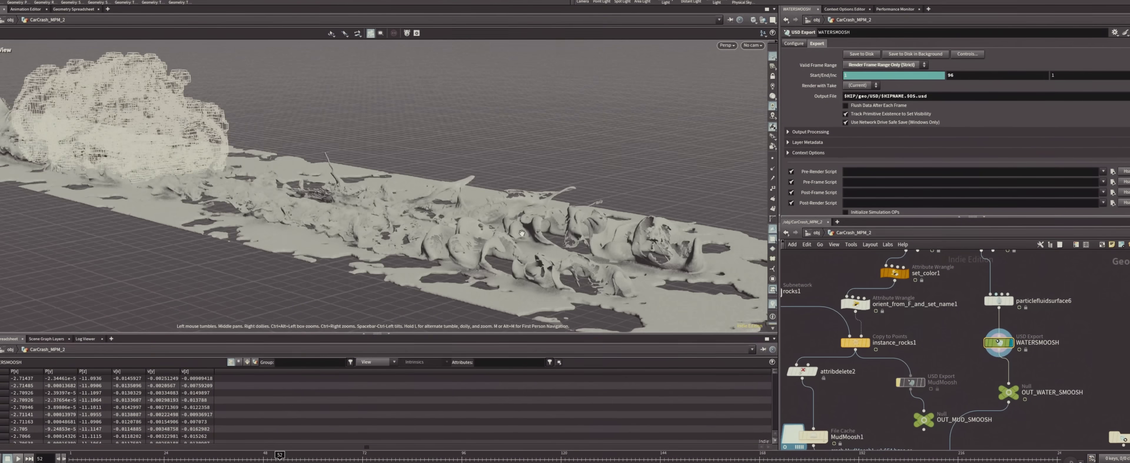
drag(521, 230, 570, 228)
scroll(915, 344, up, 2)
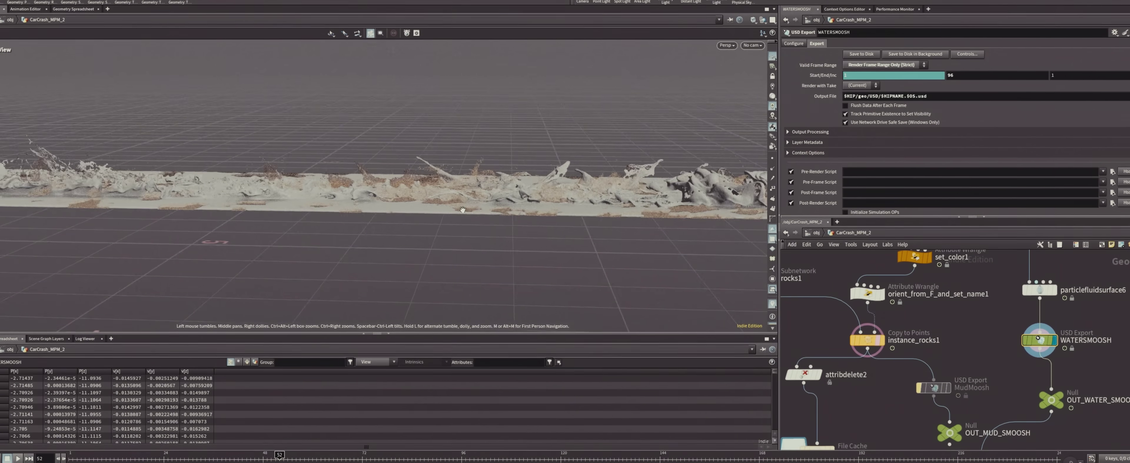
drag(462, 210, 481, 189)
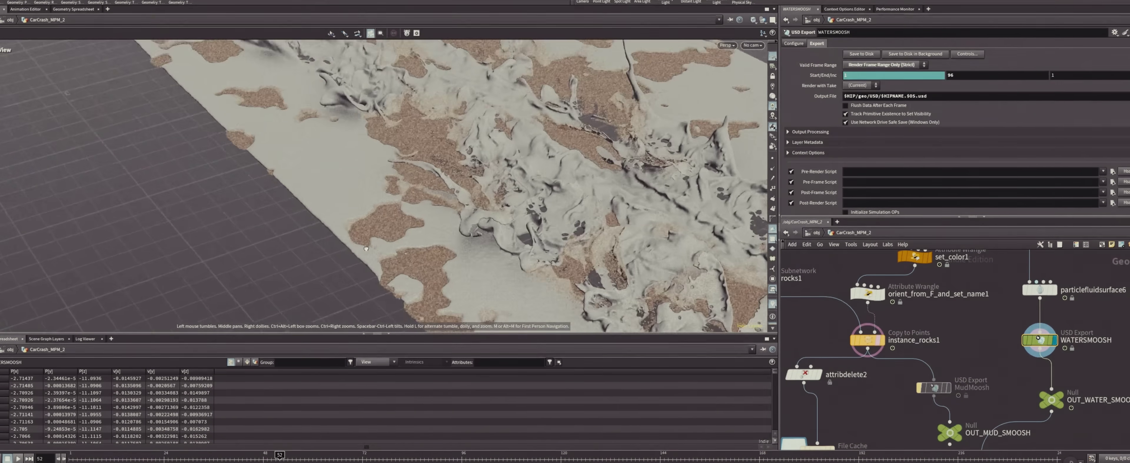
drag(355, 192, 242, 176)
scroll(242, 176, up, 4)
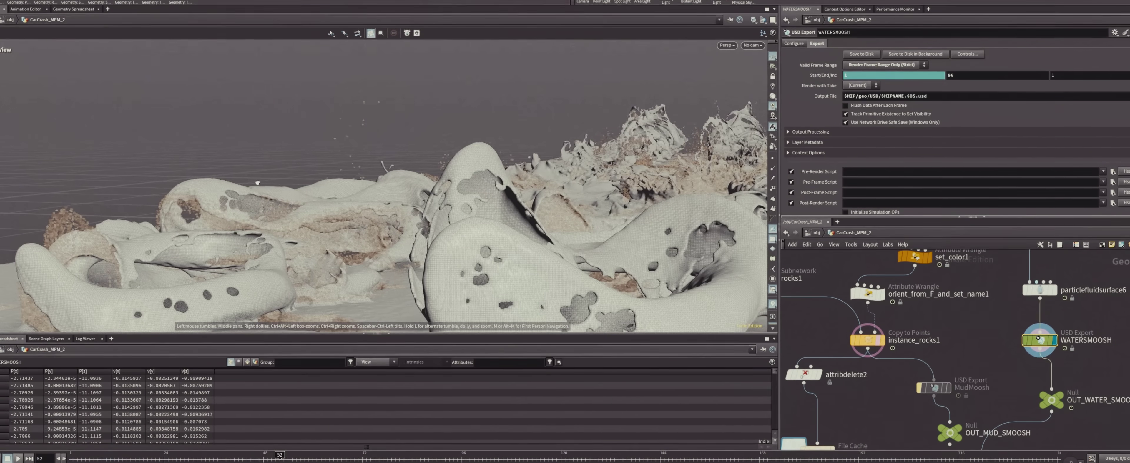
drag(275, 183, 275, 218)
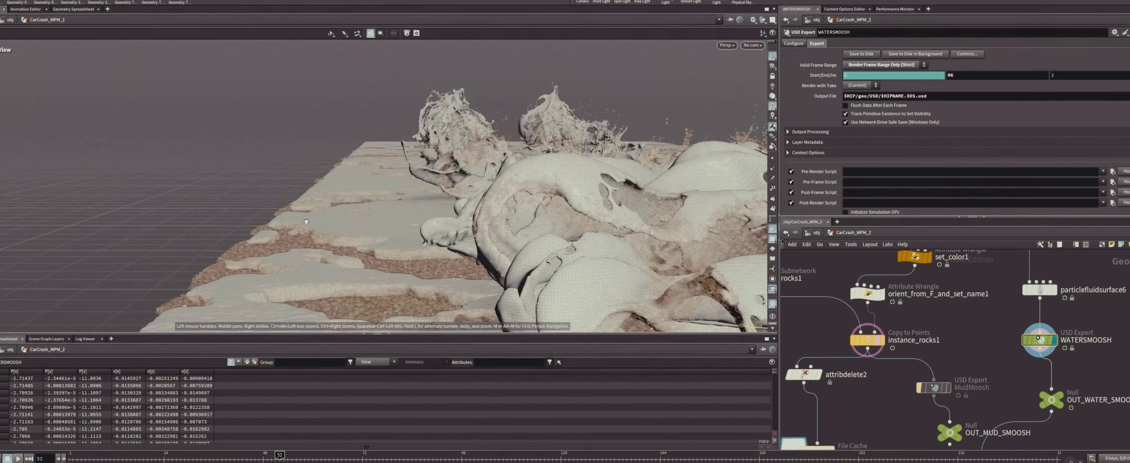
drag(392, 205, 421, 189)
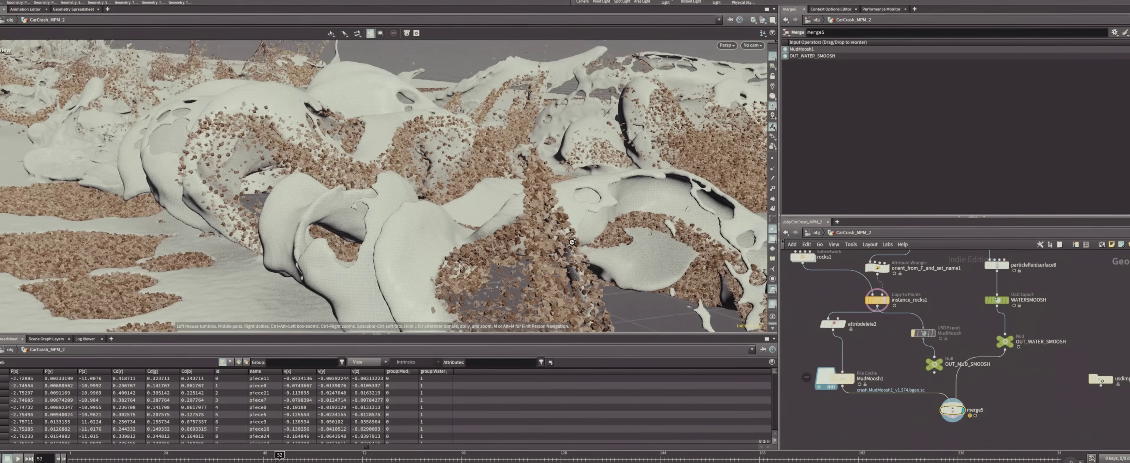
scroll(571, 242, up, 3)
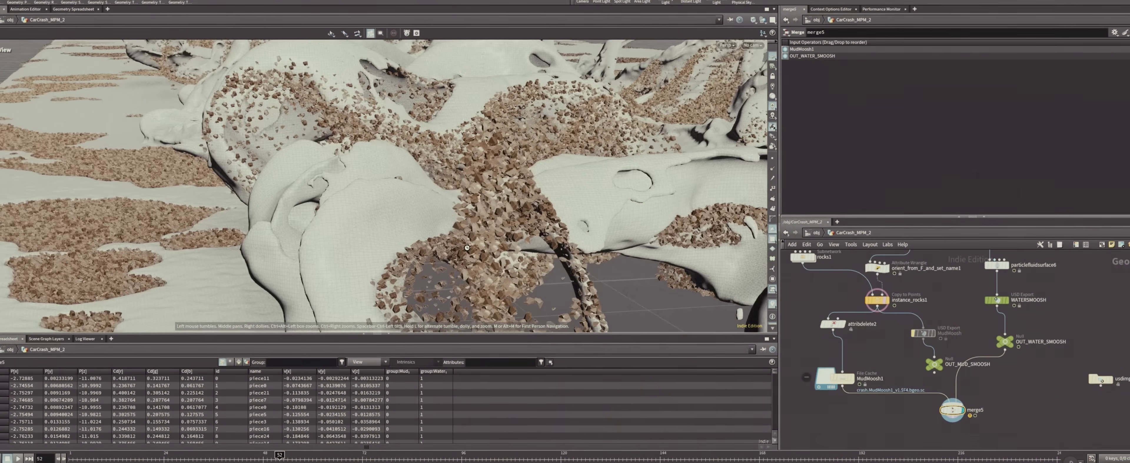
drag(467, 248, 645, 242)
scroll(461, 232, up, 3)
scroll(533, 237, down, 5)
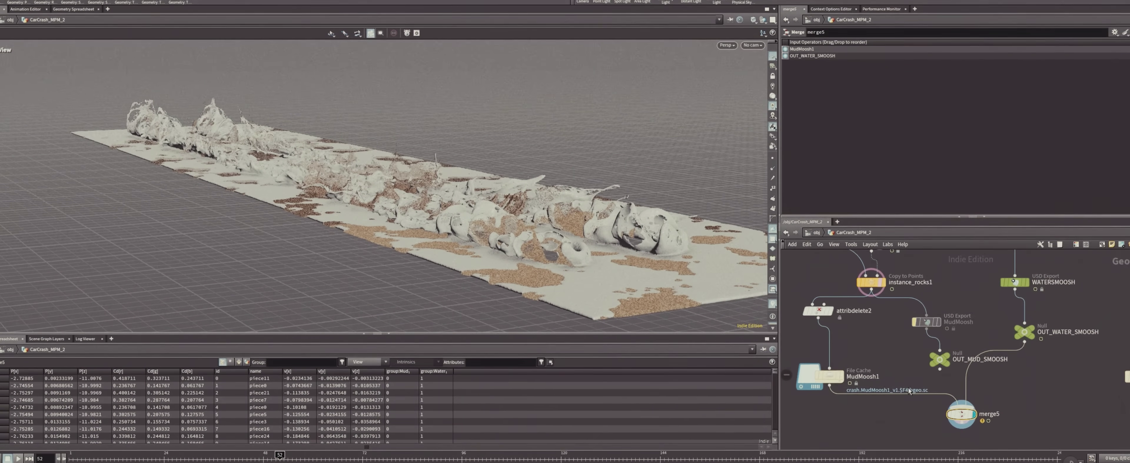
scroll(887, 345, up, 2)
middle_drag(888, 345, 918, 384)
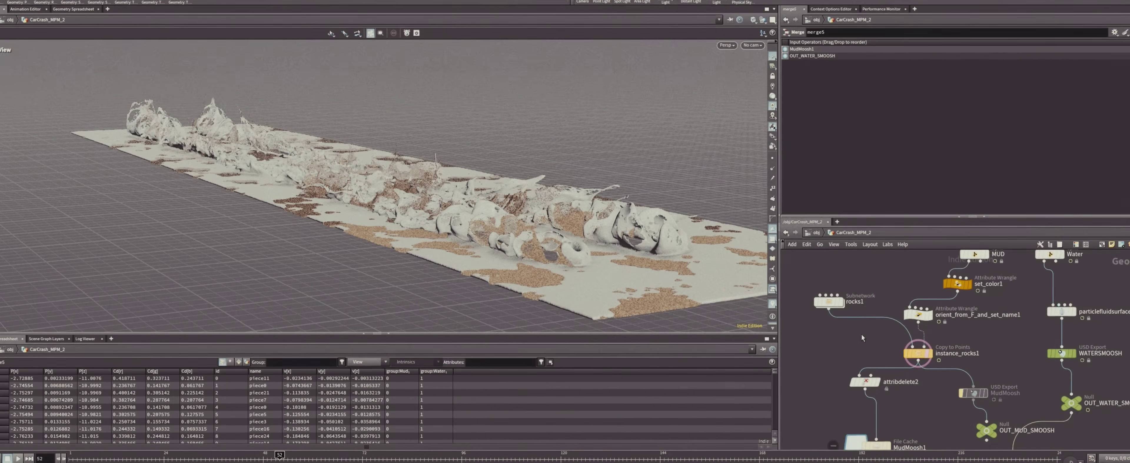
middle_drag(861, 338, 852, 361)
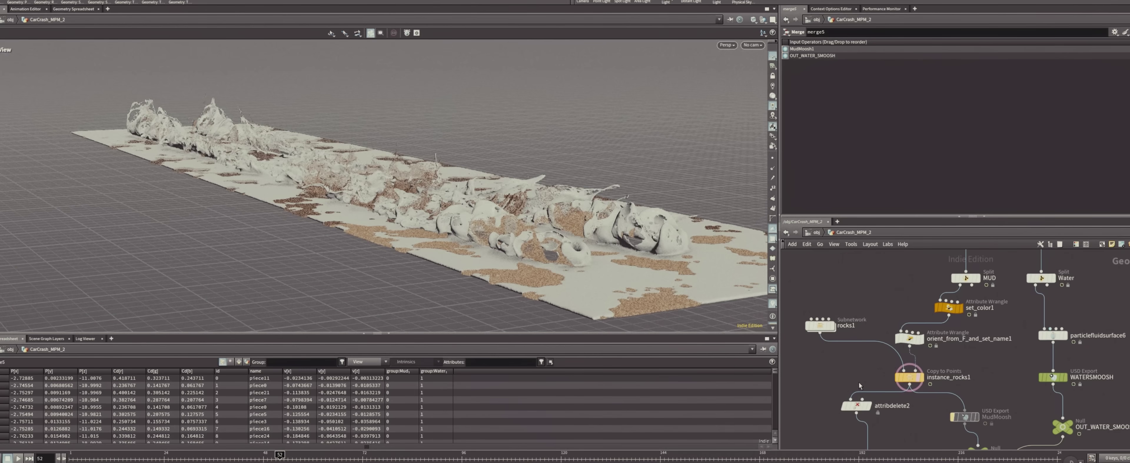
middle_drag(865, 296, 875, 323)
- Inspect the rocks1 subnetwork and zoom the viewport into the CAR_BITS_MUD grains
click(831, 353)
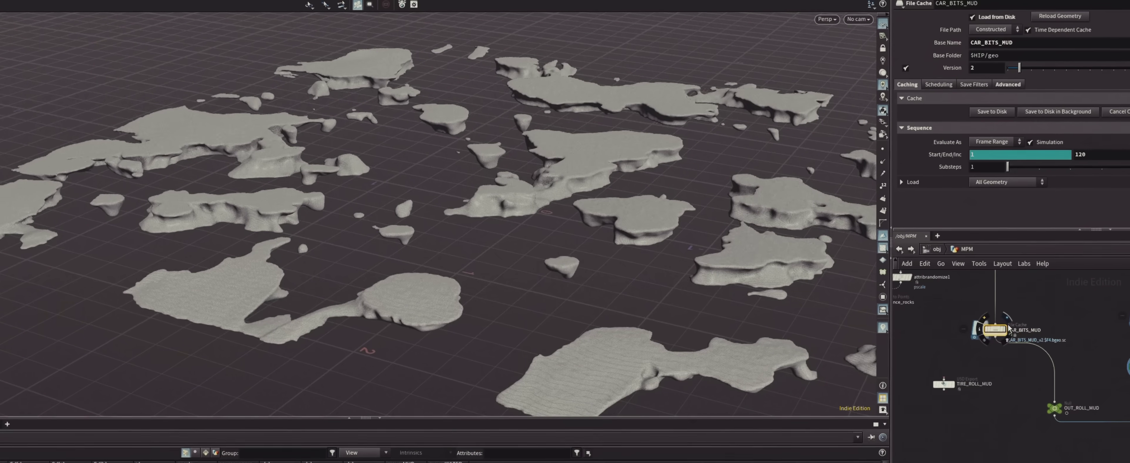
scroll(562, 243, up, 5)
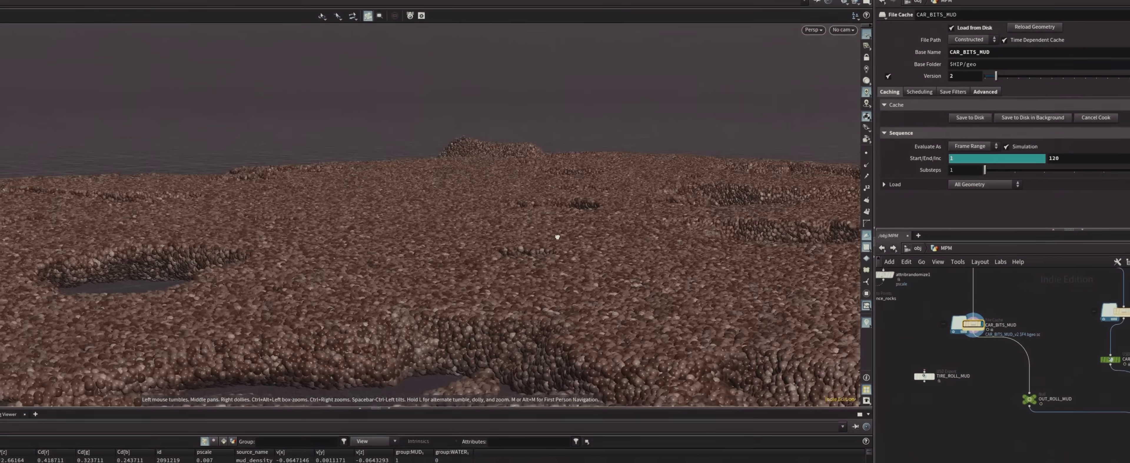
scroll(553, 226, up, 4)
scroll(1090, 425, down, 3)
scroll(1081, 381, up, 3)
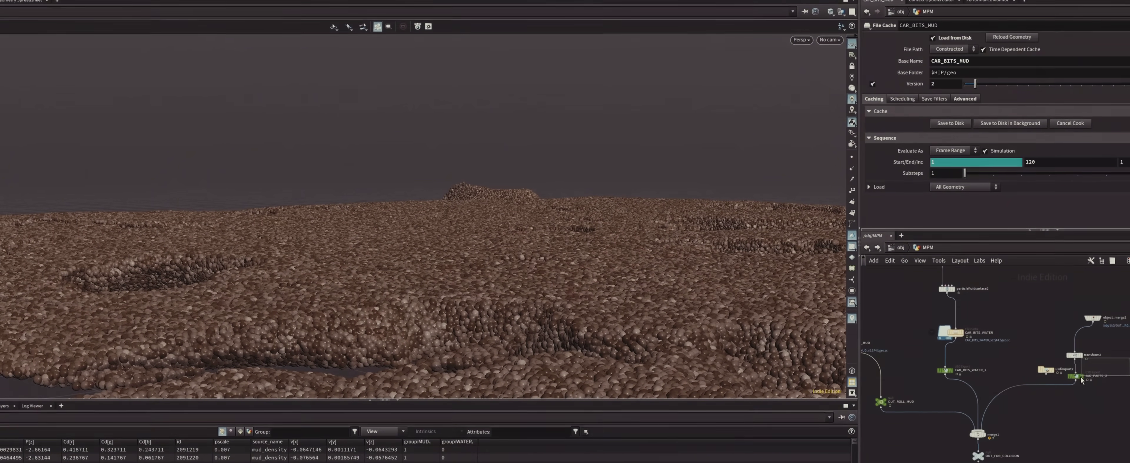
- Display the JAG_PARTS_2 car parts, then merge1 with the mud, and play the simulation
click(1081, 378)
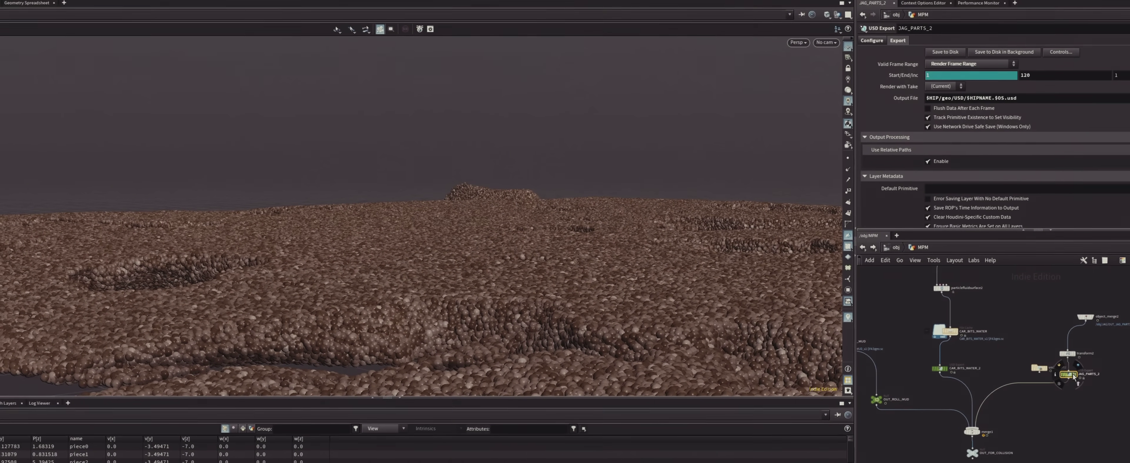
click(1085, 369)
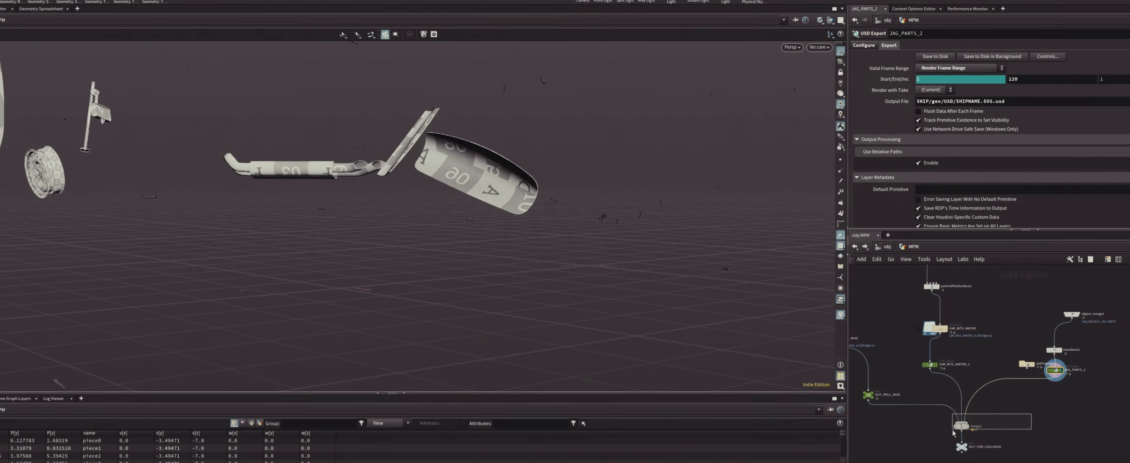
click(966, 428)
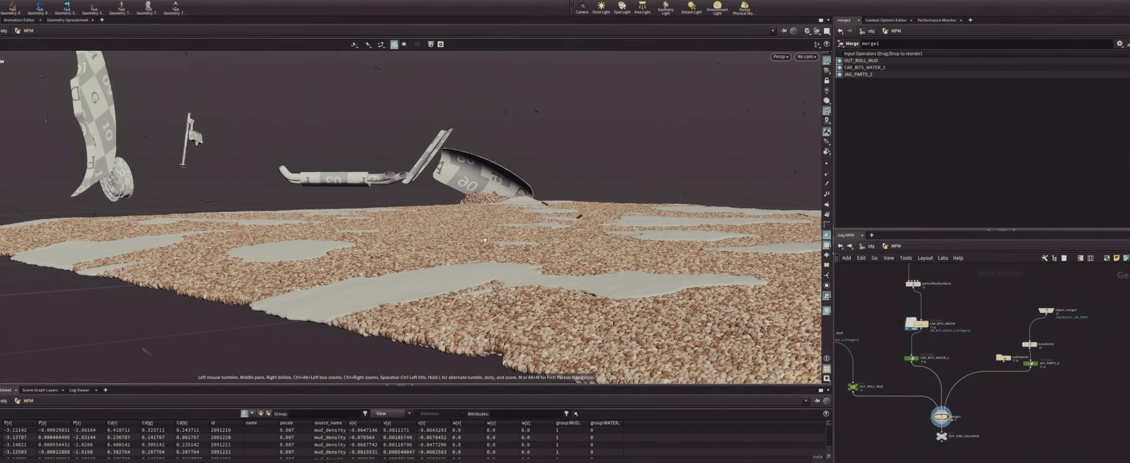
drag(496, 216, 364, 233)
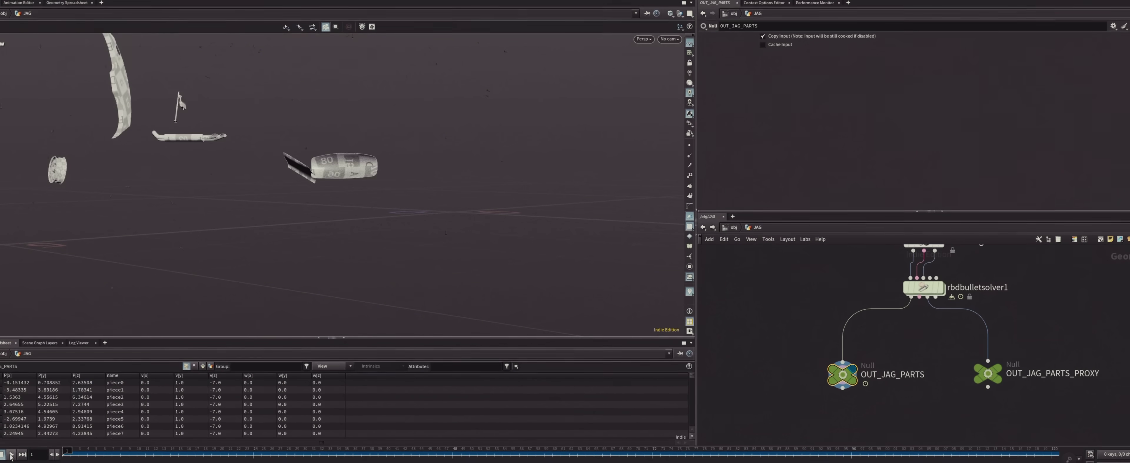
click(10, 455)
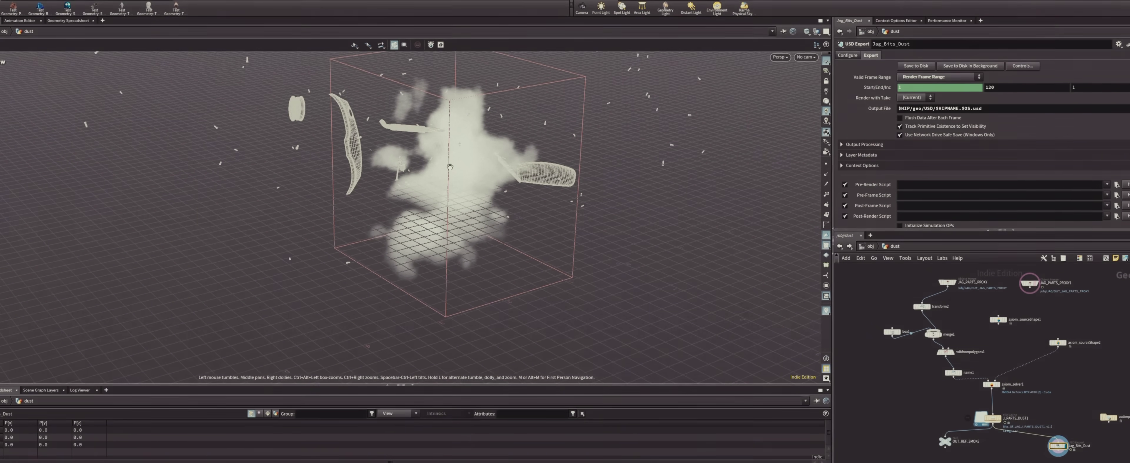
- Orbit the viewport around the dust cloud from several angles
drag(490, 210, 479, 212)
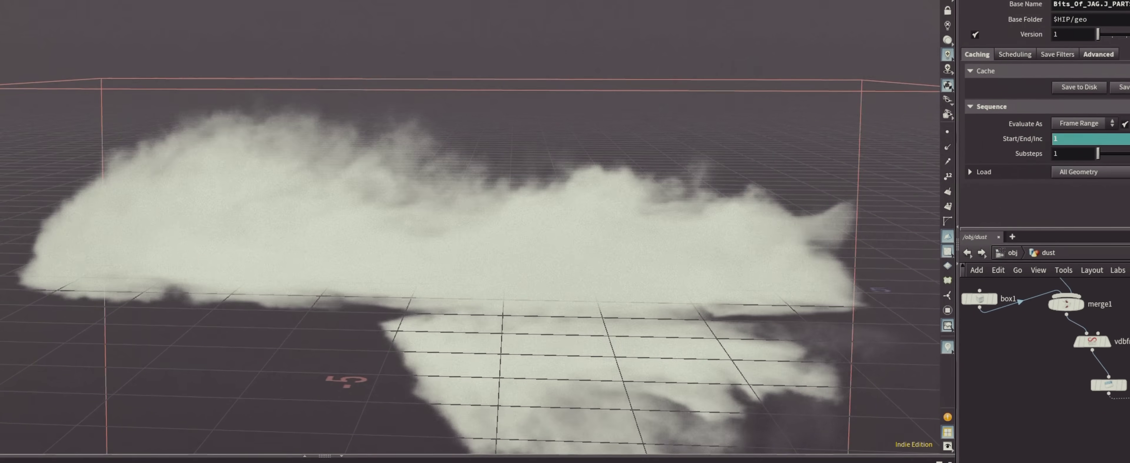
drag(166, 250, 374, 323)
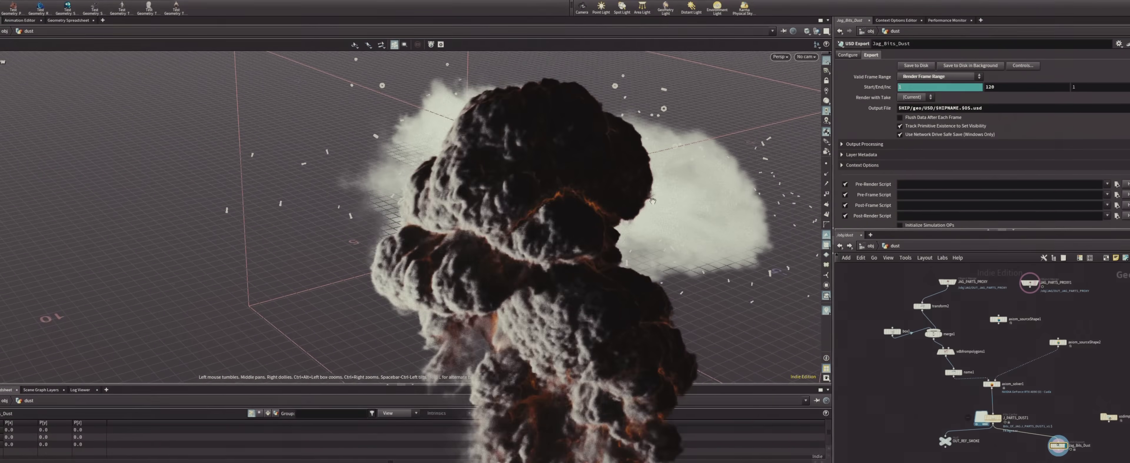
drag(652, 201, 570, 188)
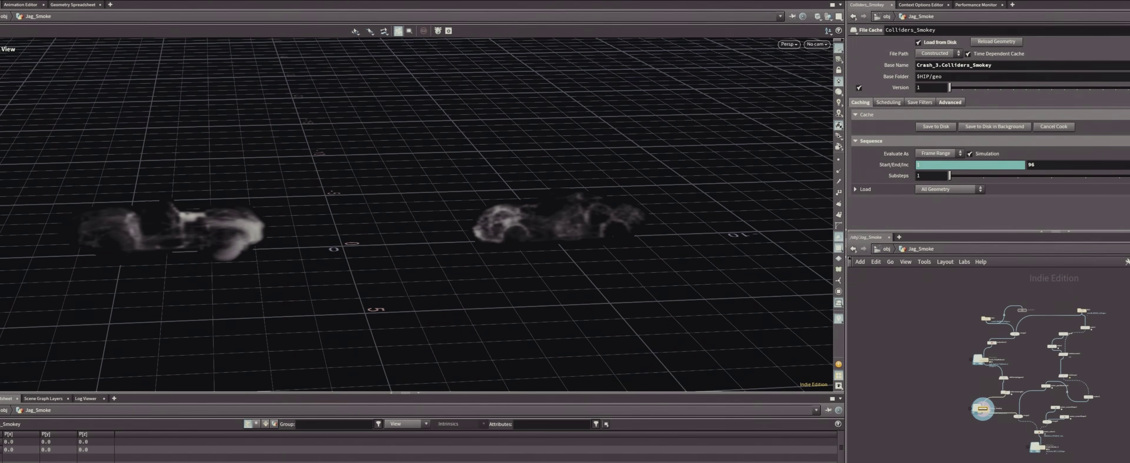
- Display the Crash_PolyReduced car geometry and close in on the smoking car
drag(209, 298, 315, 293)
scroll(974, 342, up, 3)
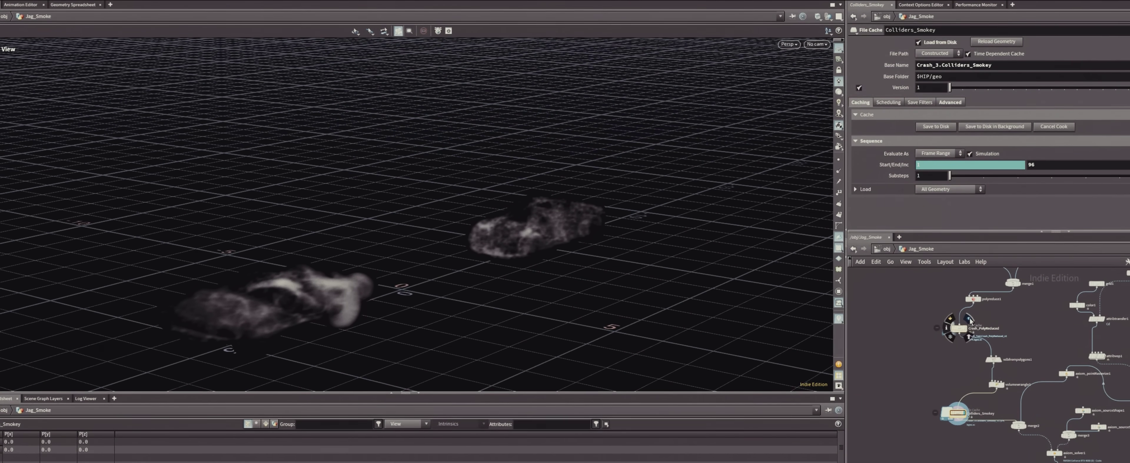
click(968, 319)
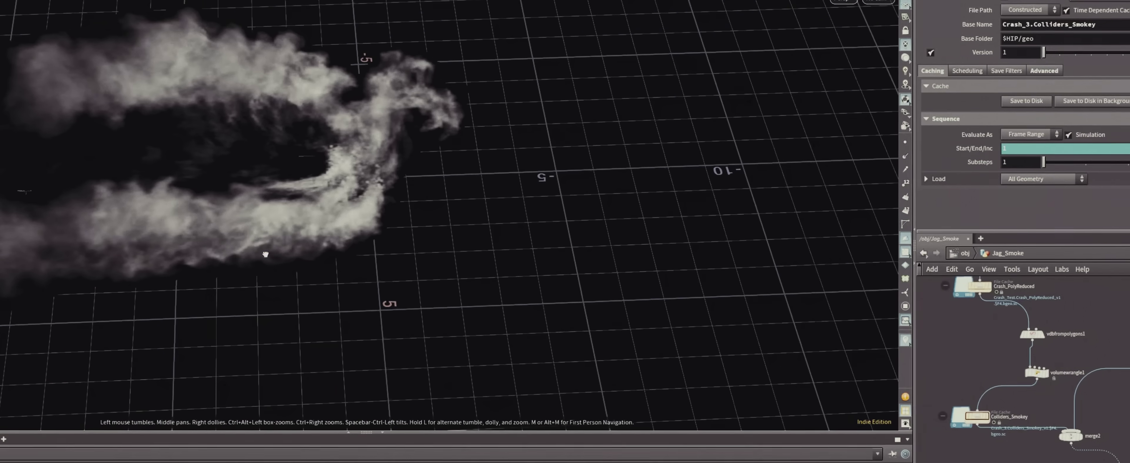
scroll(996, 327, up, 5)
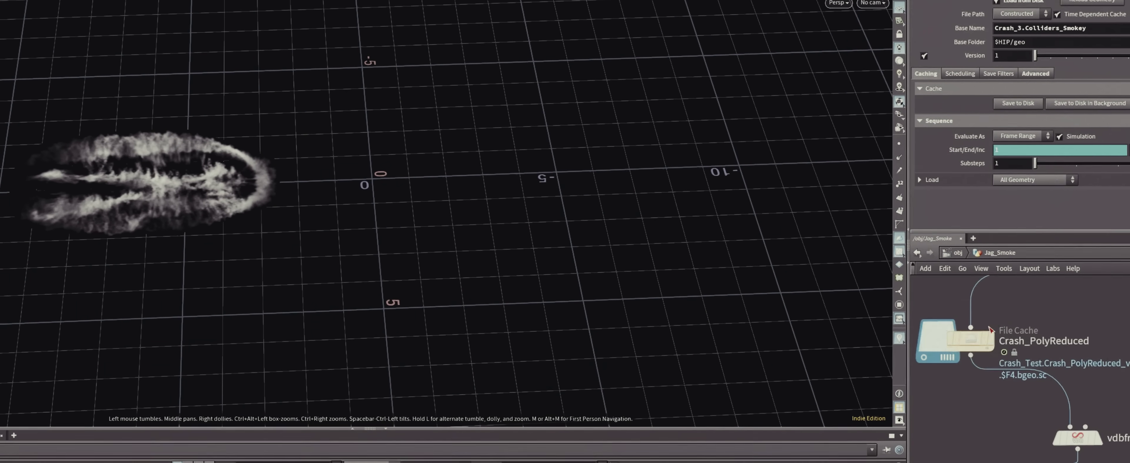
click(988, 329)
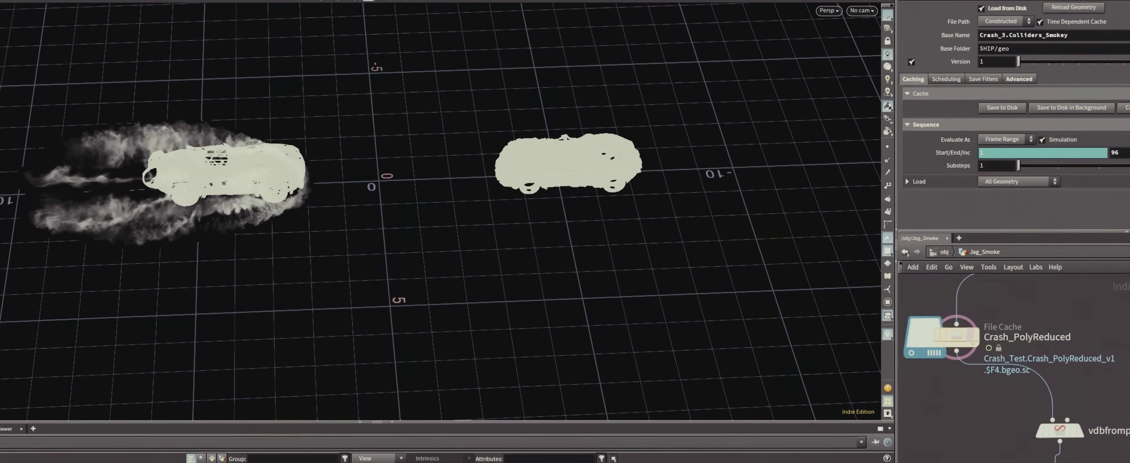
drag(201, 213, 483, 219)
- Set the viewport Background Color Scheme to Dark Grey
key(d)
click(558, 71)
click(555, 113)
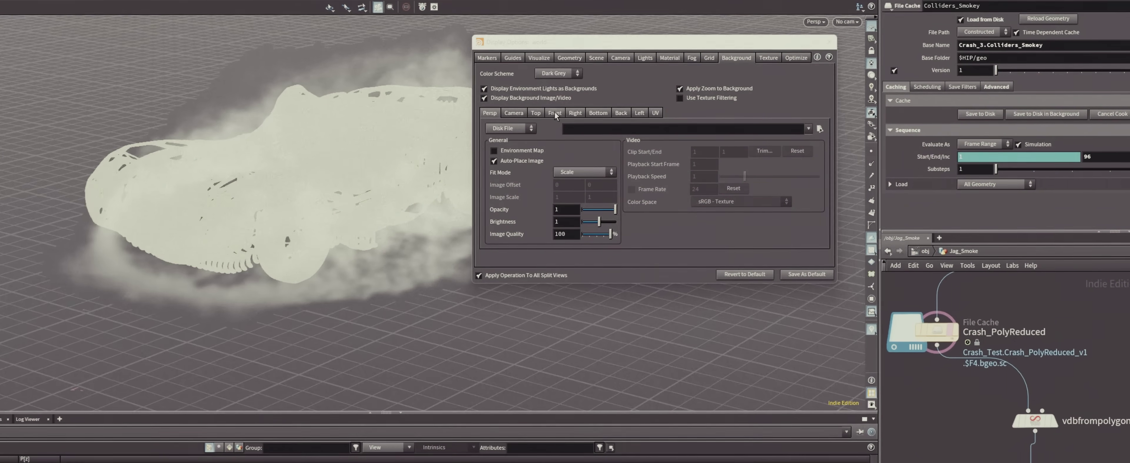
key(Escape)
- View the smoking car side-on, toggling the reduced car geometry off and back on
mouse_move(307, 197)
mouse_down()
mouse_move(254, 210)
mouse_move(276, 219)
mouse_move(307, 206)
mouse_up()
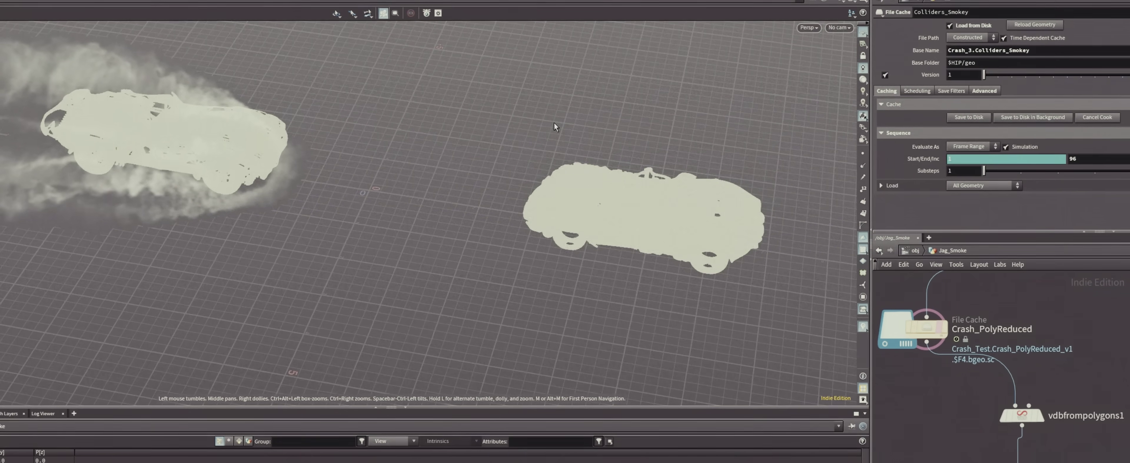
drag(549, 125, 453, 146)
scroll(965, 373, down, 3)
click(967, 366)
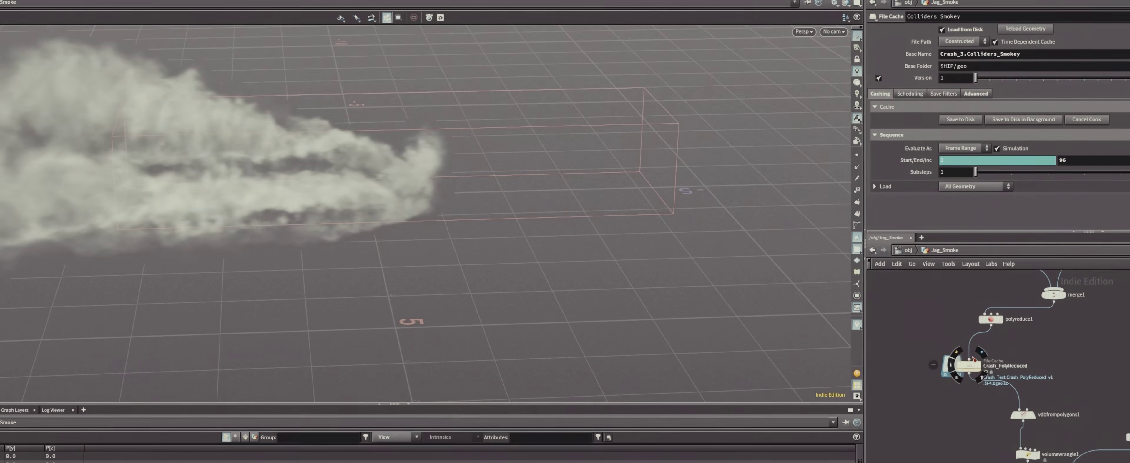
click(972, 361)
scroll(1075, 357, down, 3)
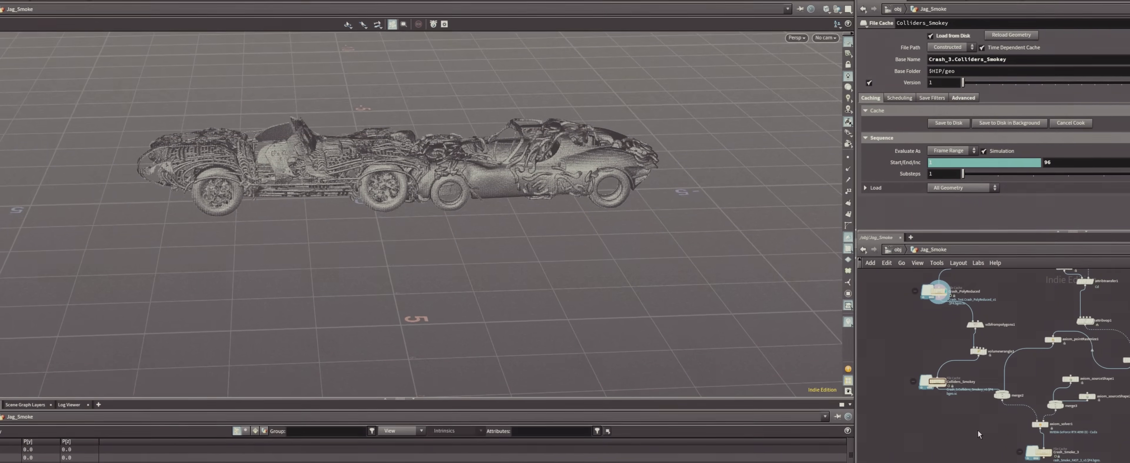
scroll(970, 342, up, 5)
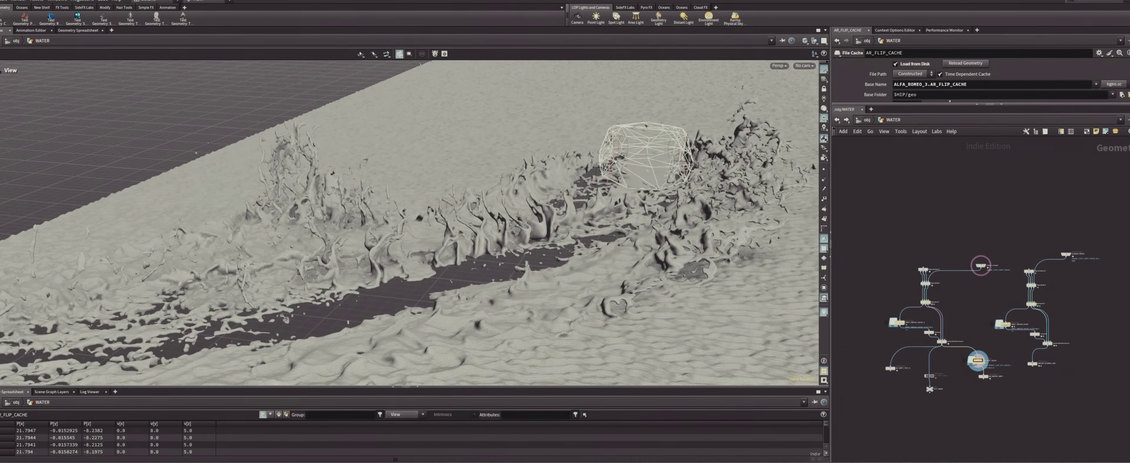
- Display the DRIFT_WATER_CACHE_6 particles and orbit around the whitewater splash
drag(307, 219, 386, 257)
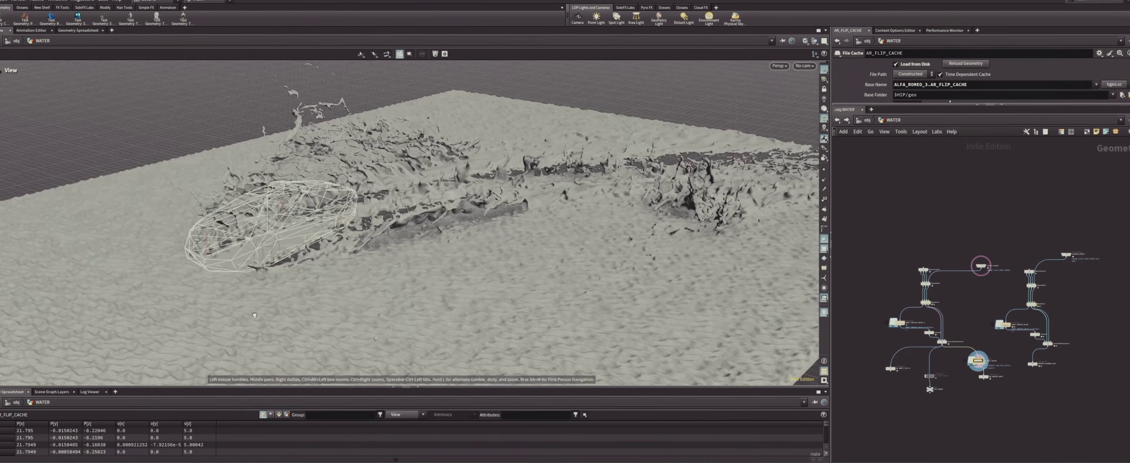
drag(254, 315, 307, 334)
scroll(992, 394, up, 3)
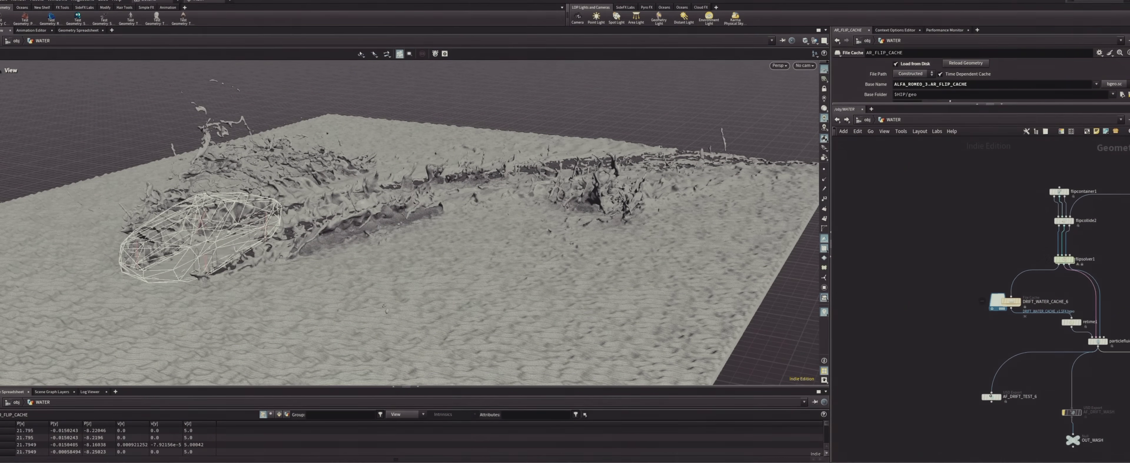
scroll(978, 302, up, 3)
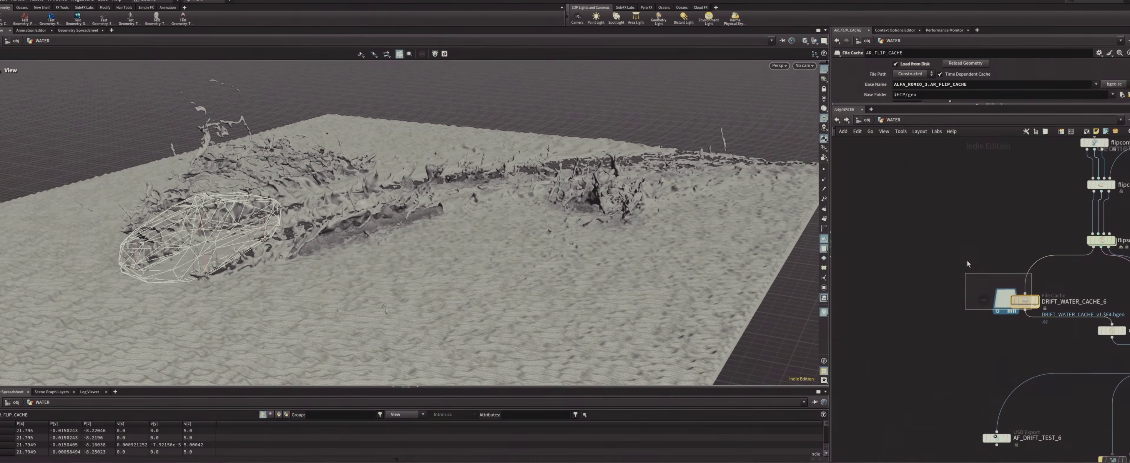
click(1035, 301)
drag(482, 219, 255, 278)
drag(182, 233, 117, 226)
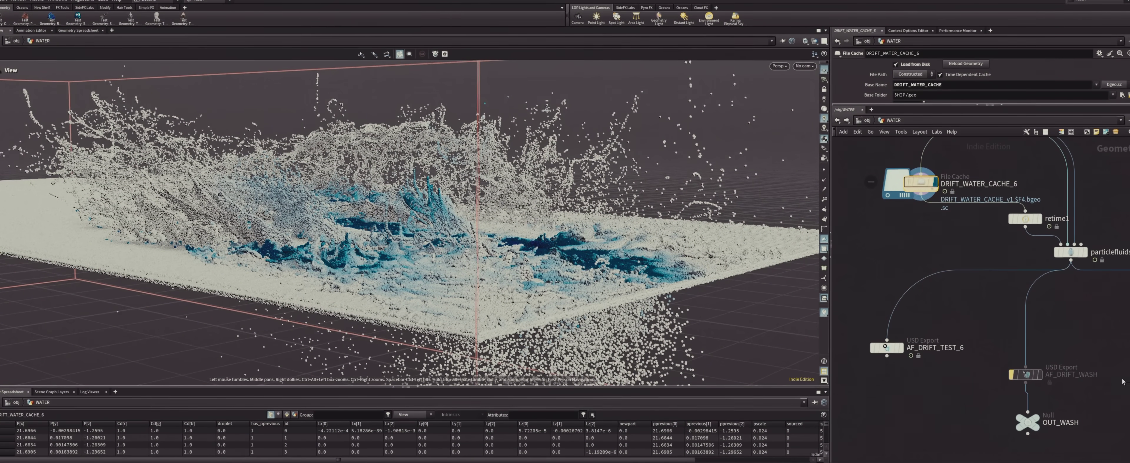
- Select AF_DRIFT_TEST_6 and display its meshed grey water surface
click(890, 350)
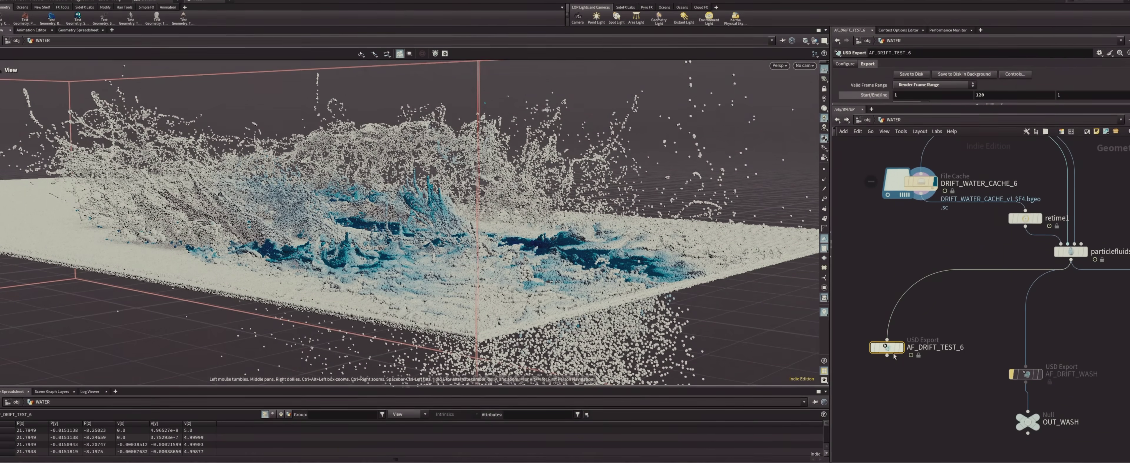
click(900, 347)
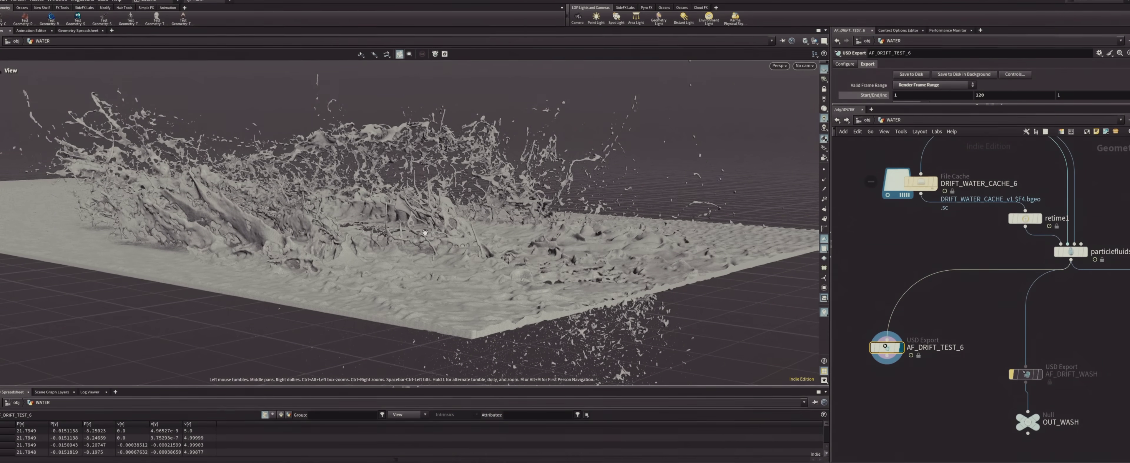